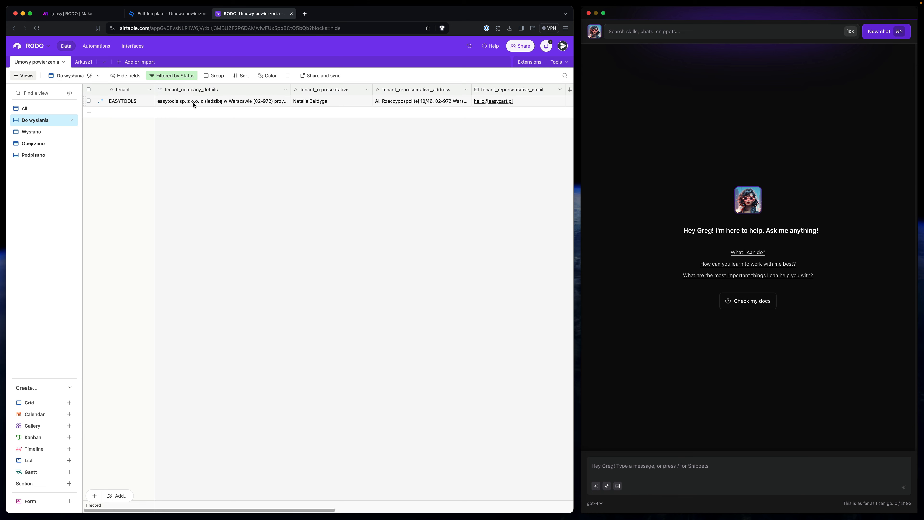
# - Bring up the Umowa powierzenia przetwarzania danych osobowych template and scroll through its {{date}}, {{tenant_company_details}} and {{tenant_representative}} placeholders
pyautogui.hscroll(10, 194, 105)
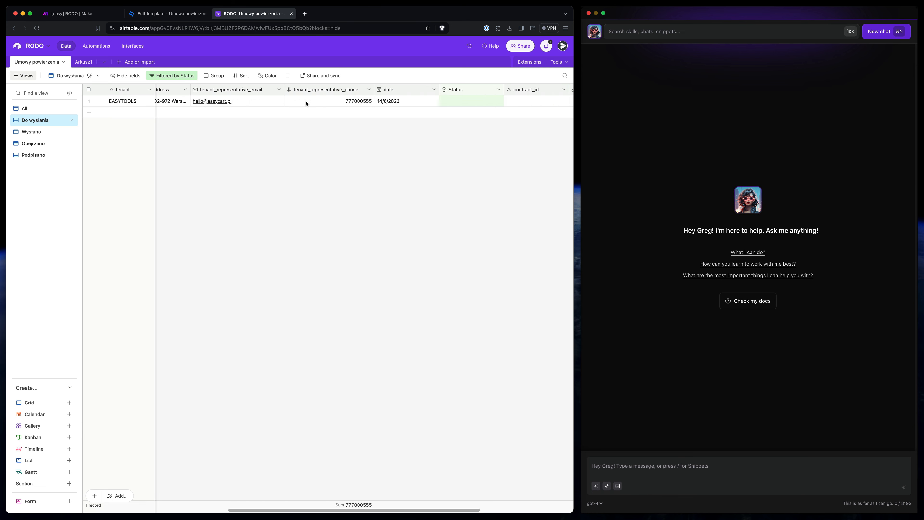
pyautogui.hscroll(-10, 307, 103)
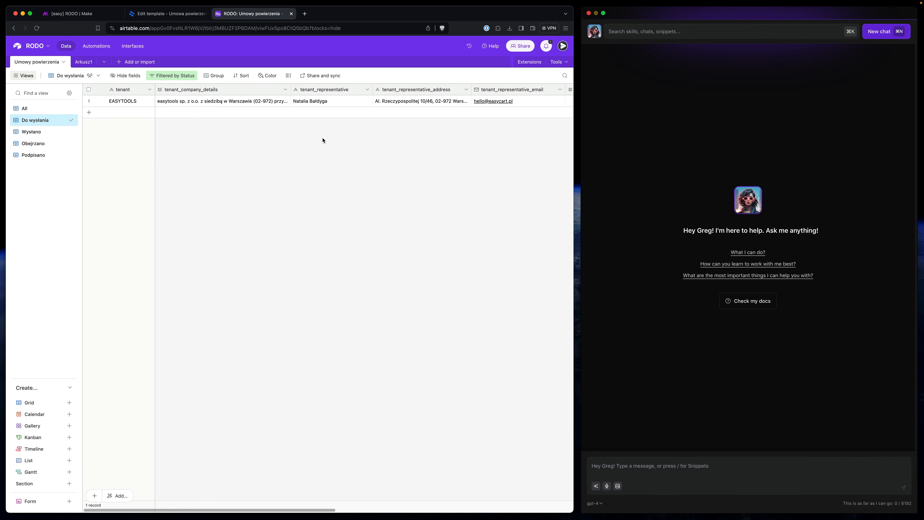
pyautogui.click(153, 16)
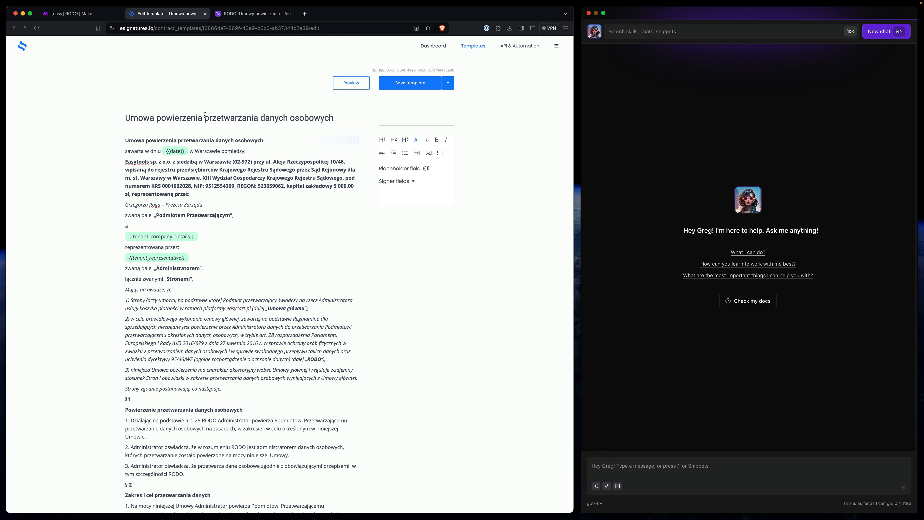
pyautogui.scroll(-10, 308, 232)
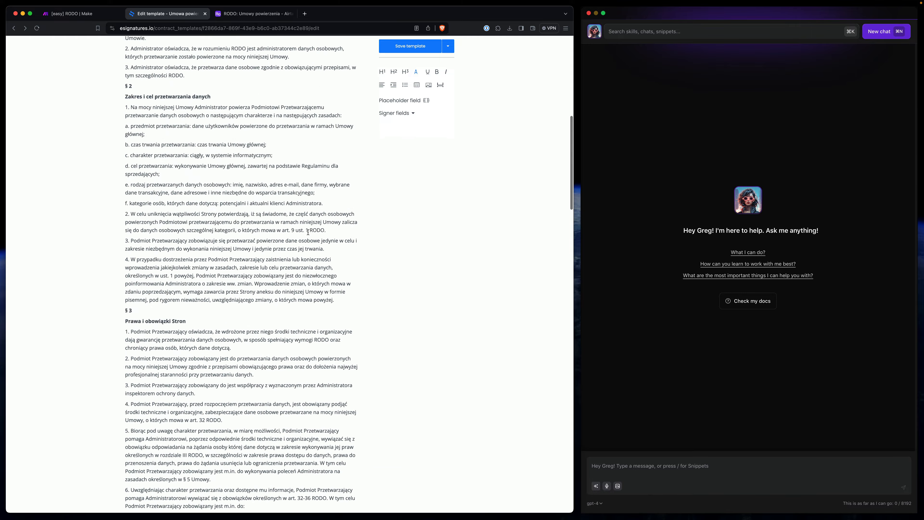
pyautogui.scroll(10, 308, 233)
pyautogui.scroll(2, 308, 232)
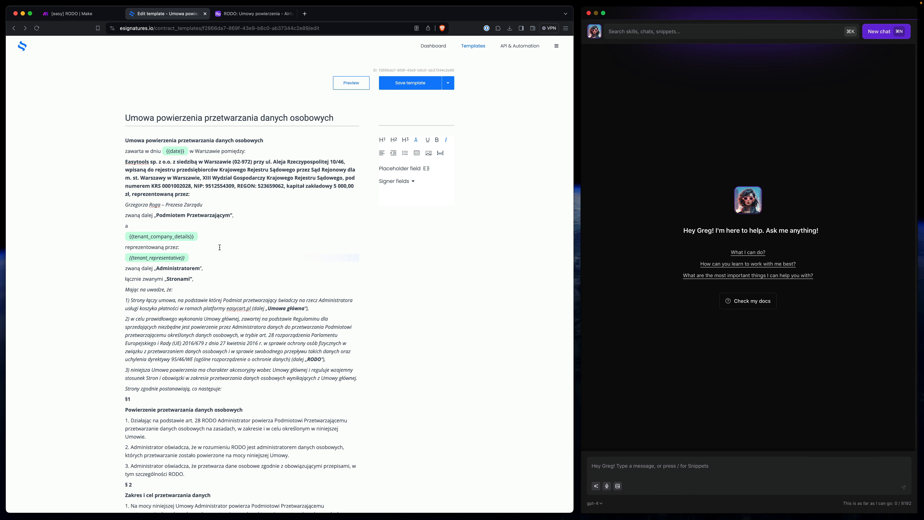
# - Check the tenant_company_details text in Airtable, then return to the [easy] RODO scenario overview
pyautogui.click(83, 15)
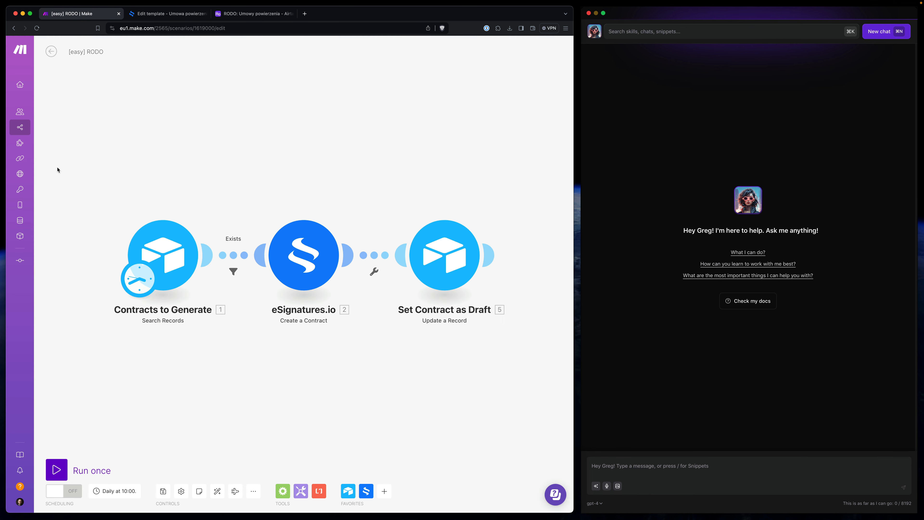
pyautogui.click(244, 17)
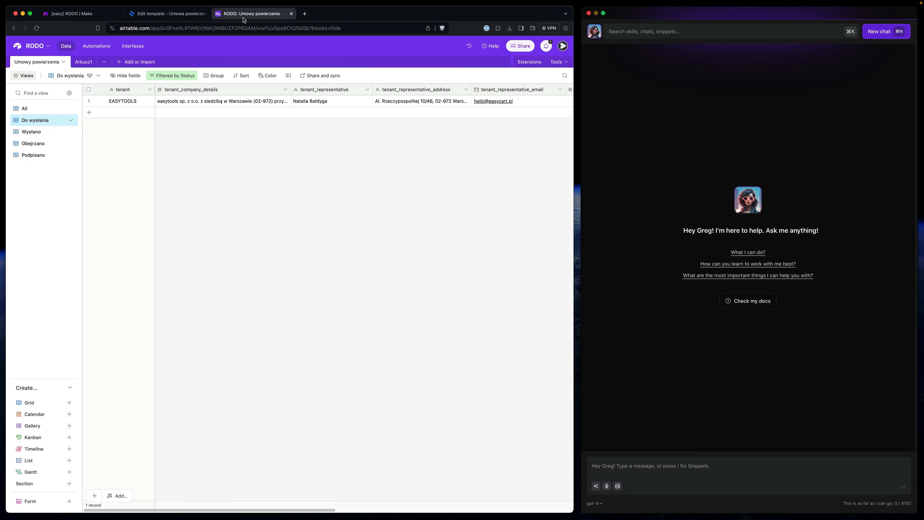
pyautogui.click(201, 103)
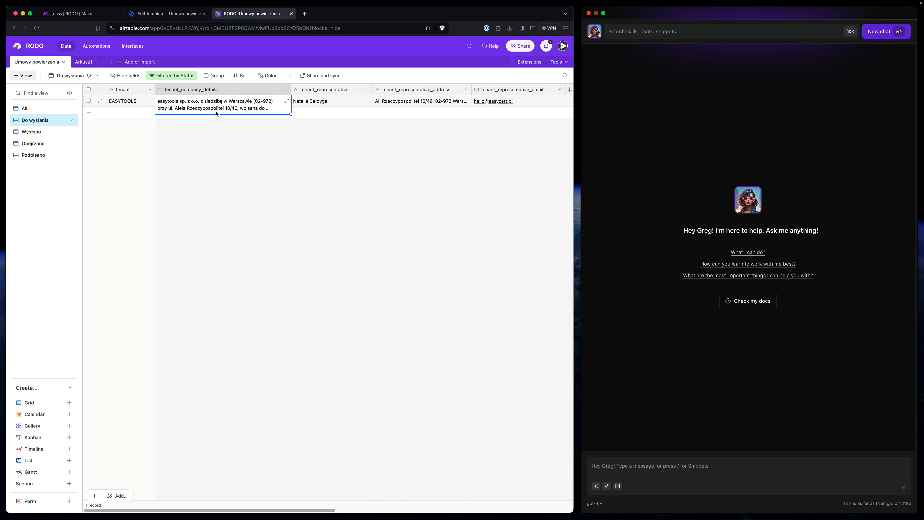
pyautogui.click(75, 17)
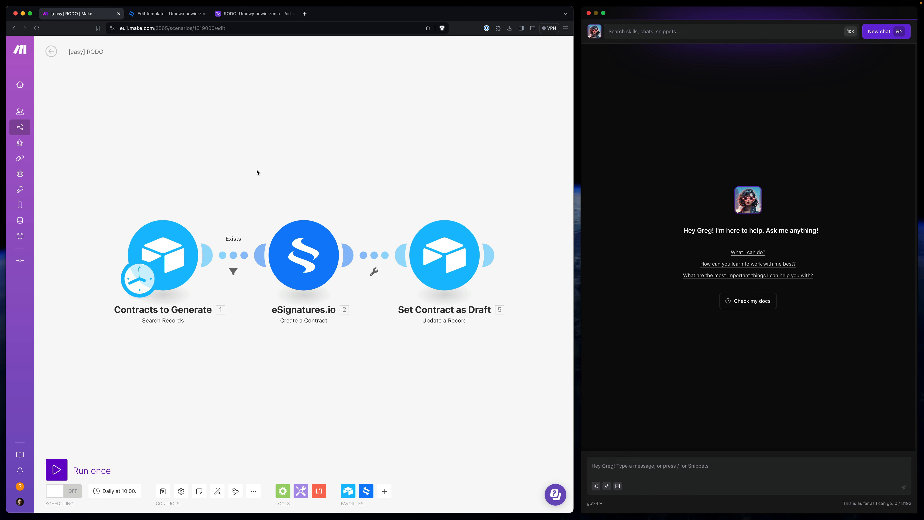
pyautogui.click(50, 51)
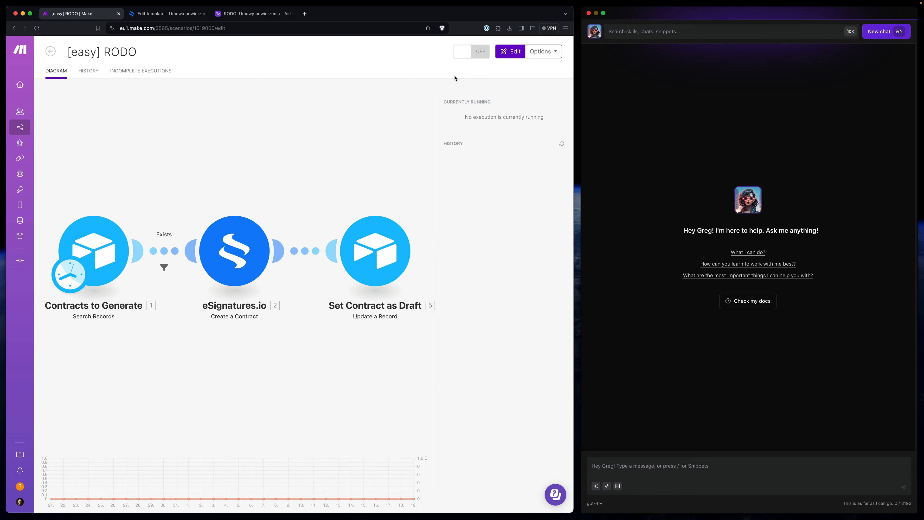
# - Clone the [easy] RODO scenario and save the copy as [Alice] Agreement
pyautogui.click(547, 57)
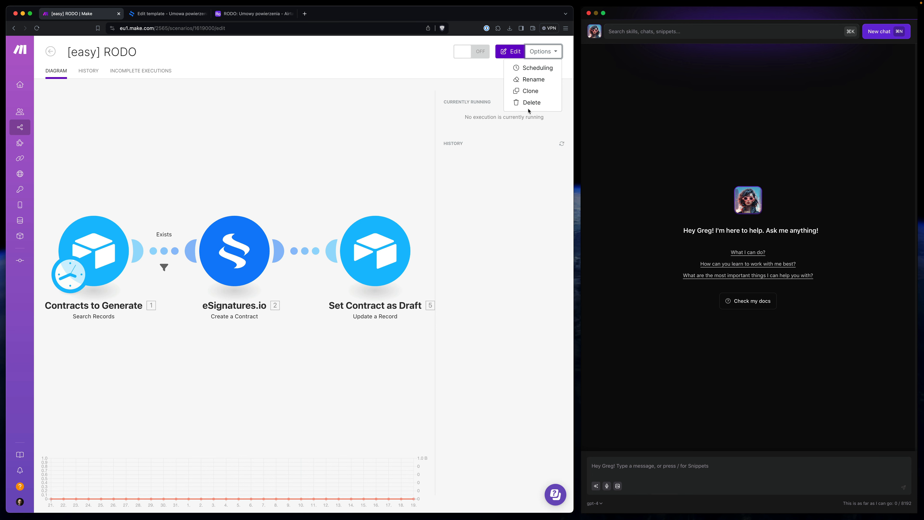
pyautogui.click(523, 93)
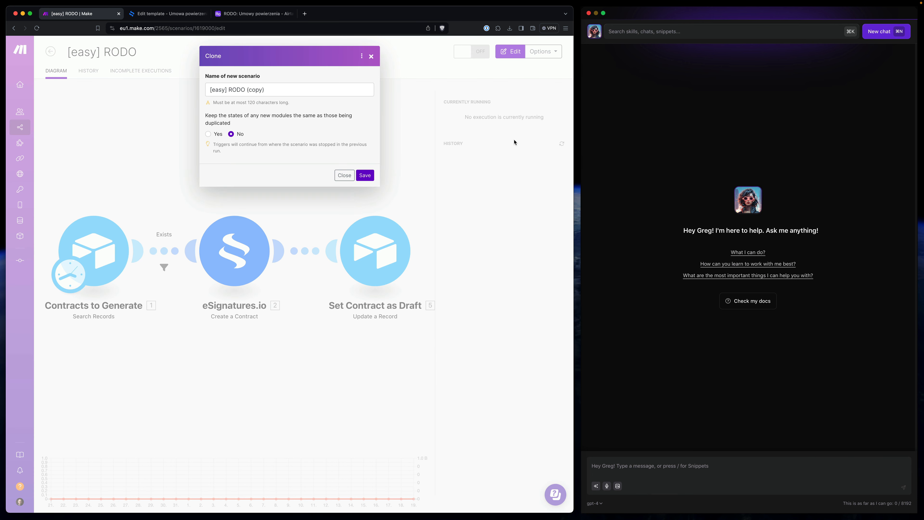
pyautogui.click(225, 89)
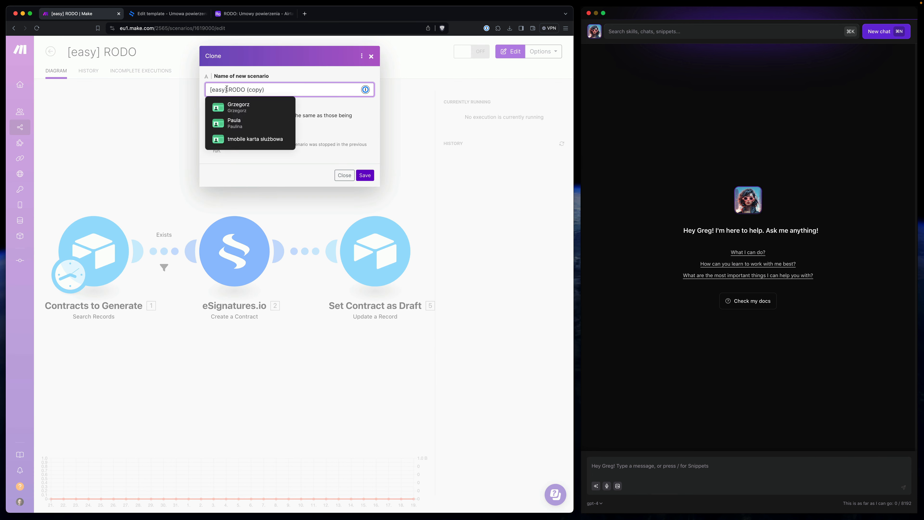
pyautogui.tripleClick(225, 88)
pyautogui.write('[A:OCce] Agreement')
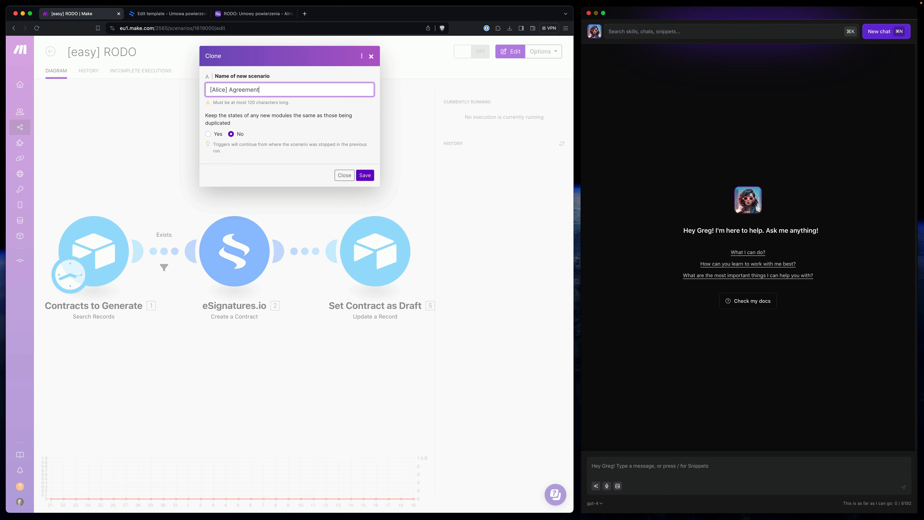
pyautogui.press('super+a')
pyautogui.click(365, 175)
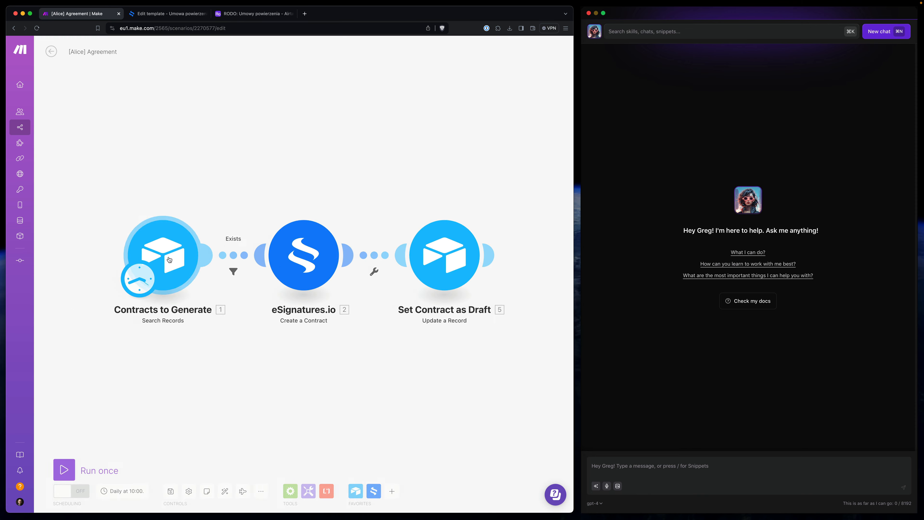
# - Delete the Contracts to Generate and Set Contract as Draft Airtable modules
pyautogui.rightClick(209, 299)
pyautogui.click(196, 349)
pyautogui.rightClick(436, 260)
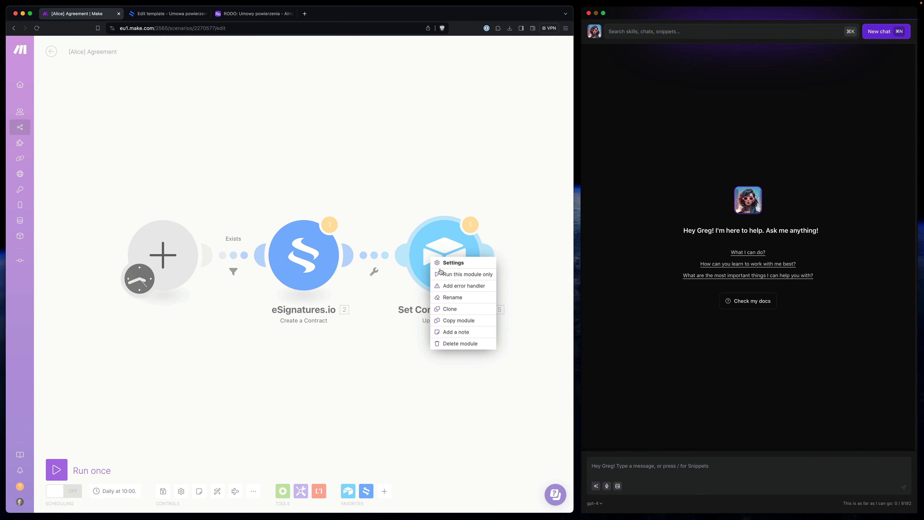
pyautogui.click(461, 338)
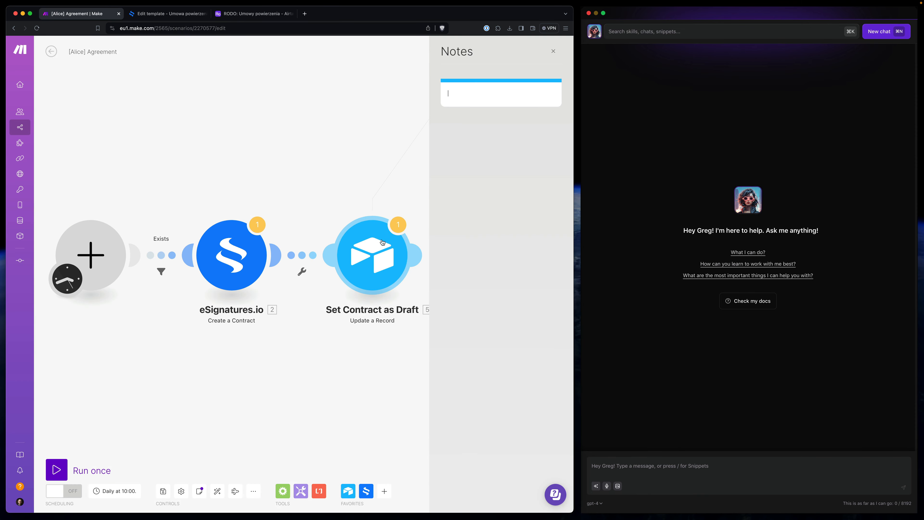
pyautogui.rightClick(382, 247)
pyautogui.click(400, 332)
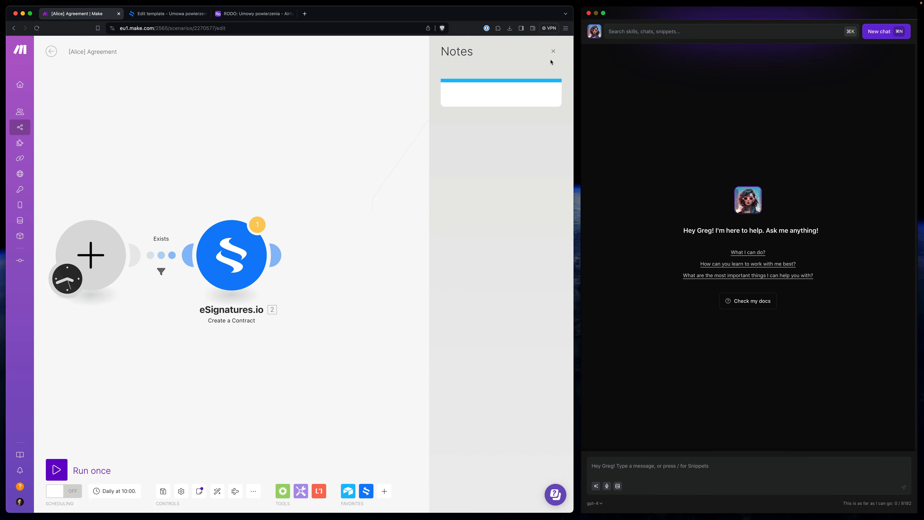
pyautogui.click(553, 51)
# - Add a Webhooks Custom webhook module as the scenario's trigger
pyautogui.click(162, 255)
pyautogui.write('we')
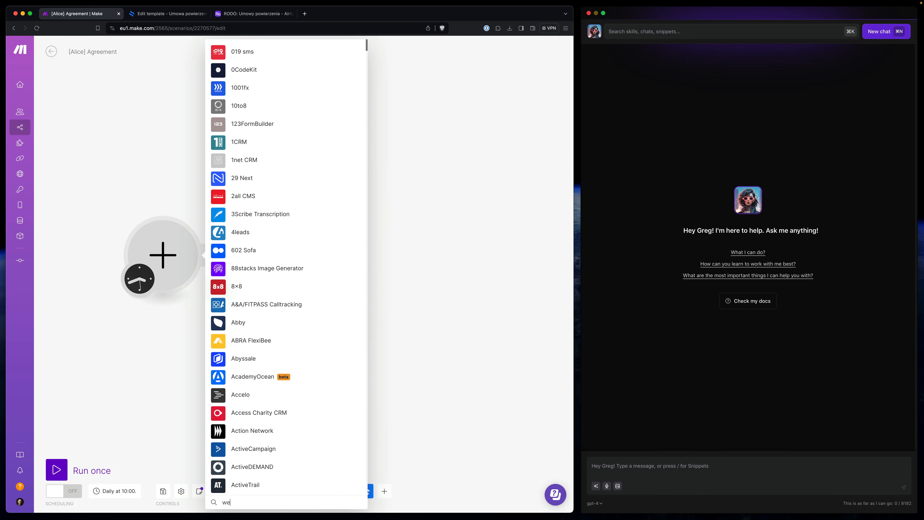
pyautogui.write('bhoo')
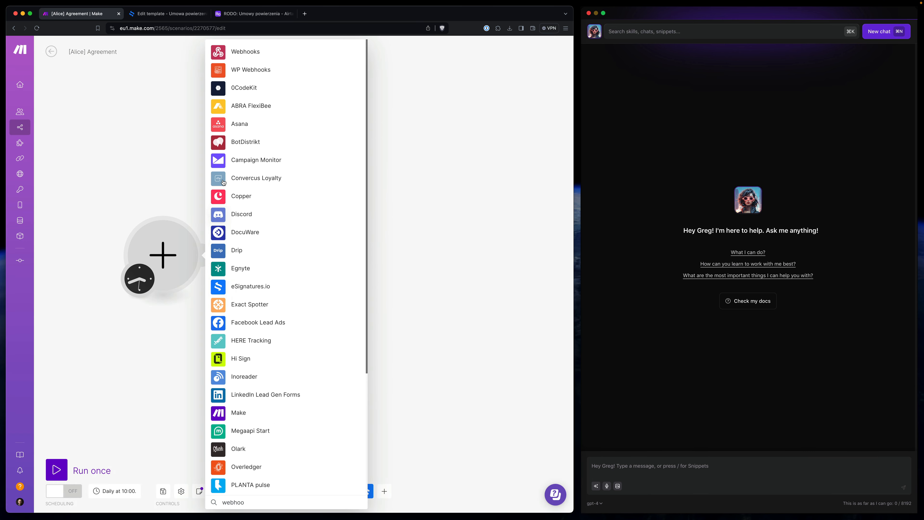
pyautogui.click(241, 63)
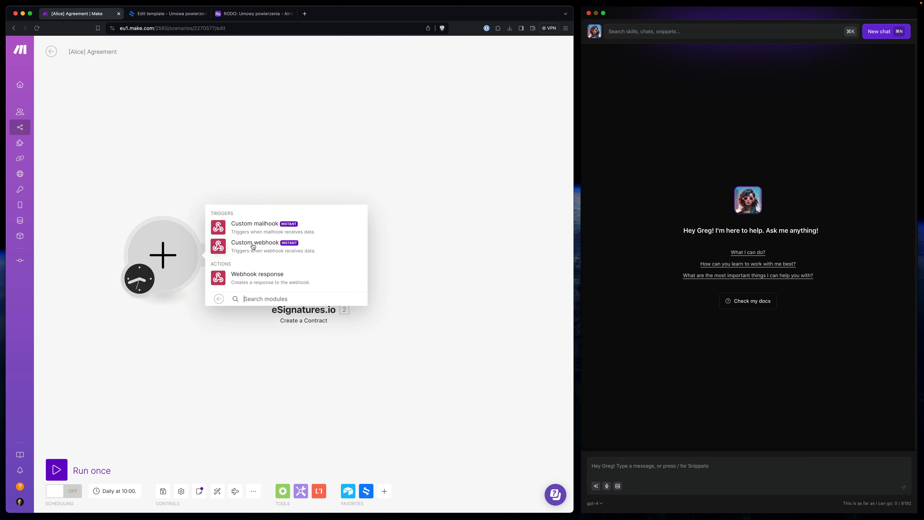
pyautogui.click(261, 248)
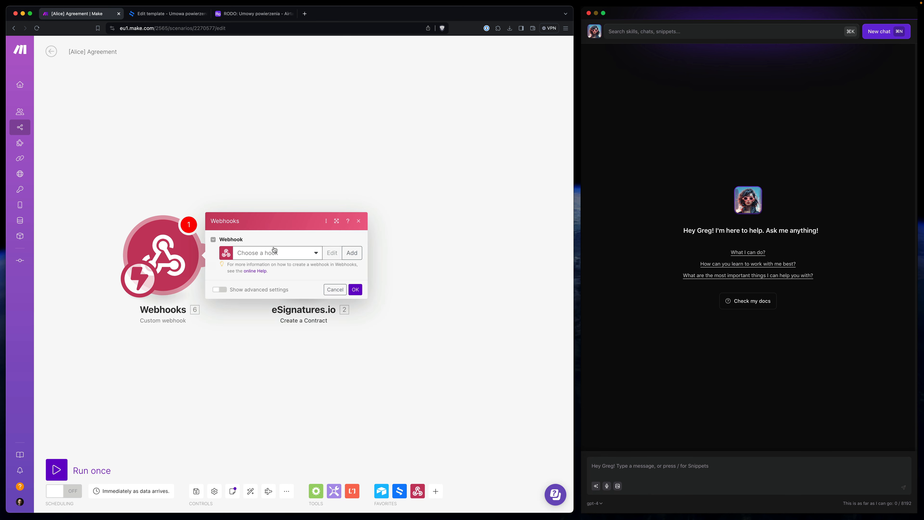
# - Create a new webhook named [Alice] Agreement, save it and copy its address
pyautogui.click(108, 53)
pyautogui.press('super+c')
pyautogui.click(351, 252)
pyautogui.tripleClick(436, 223)
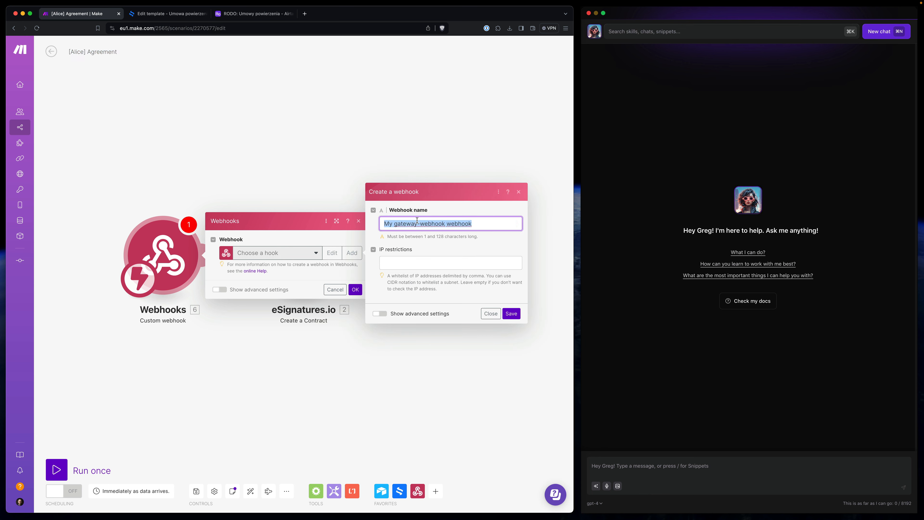
pyautogui.press('super+v')
pyautogui.click(511, 313)
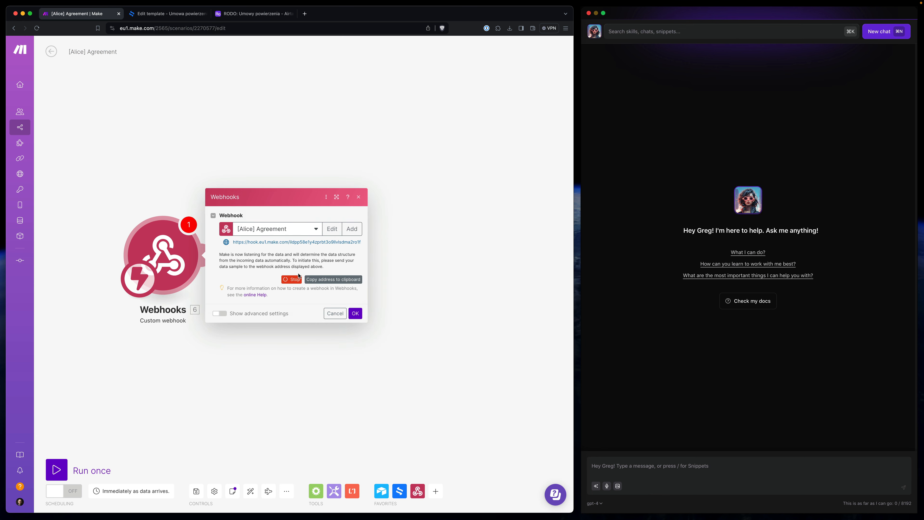
pyautogui.click(320, 279)
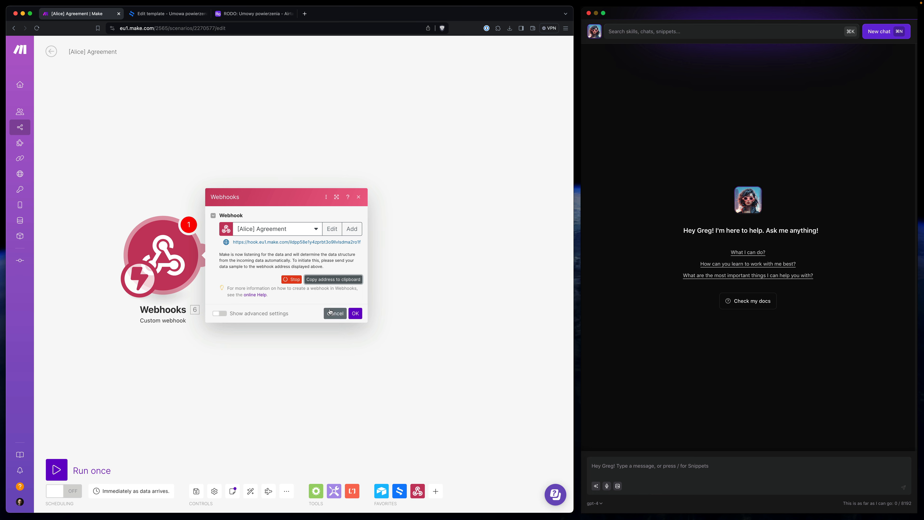
pyautogui.click(355, 313)
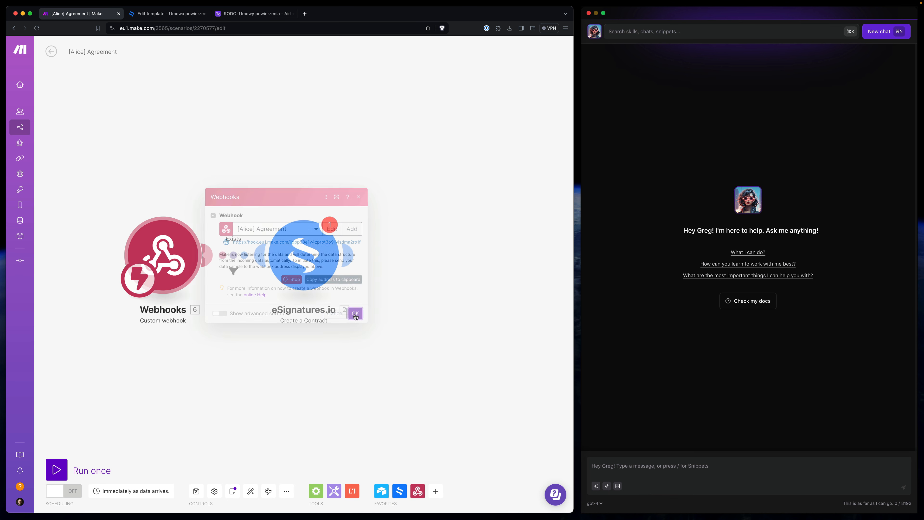
pyautogui.click(633, 31)
# - Start a new Alice snippet named Agreements
pyautogui.click(635, 32)
pyautogui.write('s')
pyautogui.press('Down')
pyautogui.press('Down')
pyautogui.press('Down')
pyautogui.press('Down')
pyautogui.press('Return')
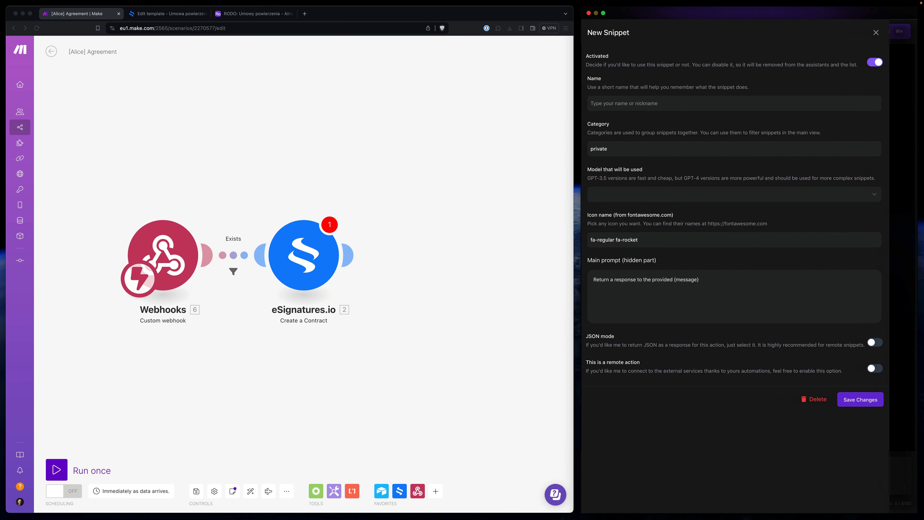
pyautogui.click(622, 105)
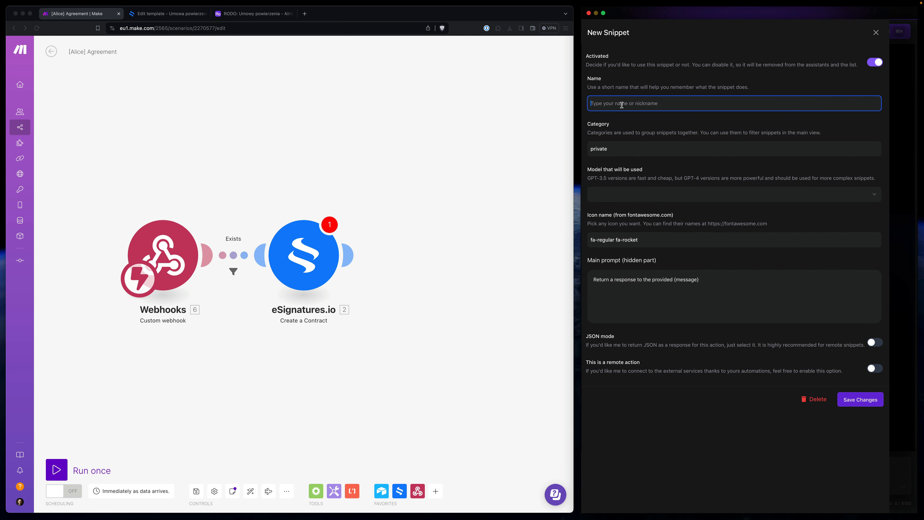
pyautogui.write('Agreements')
# - Set the snippet's category to Business and its model to gpt-4-1106-preview
pyautogui.doubleClick(610, 150)
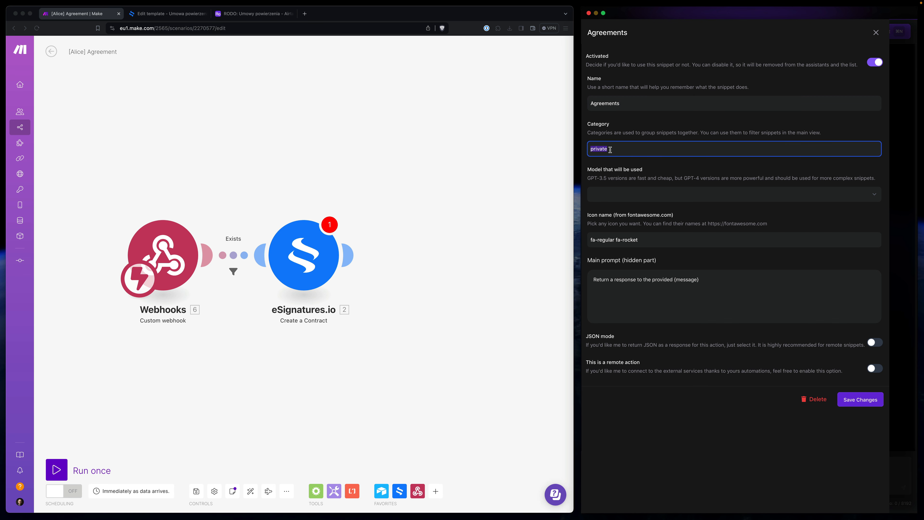
pyautogui.write('Business')
pyautogui.press('Tab')
pyautogui.click(610, 195)
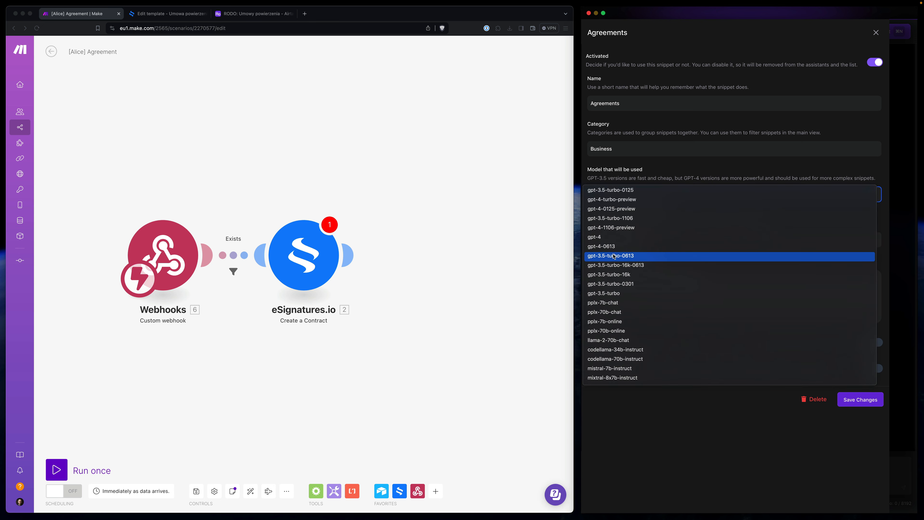
pyautogui.click(624, 207)
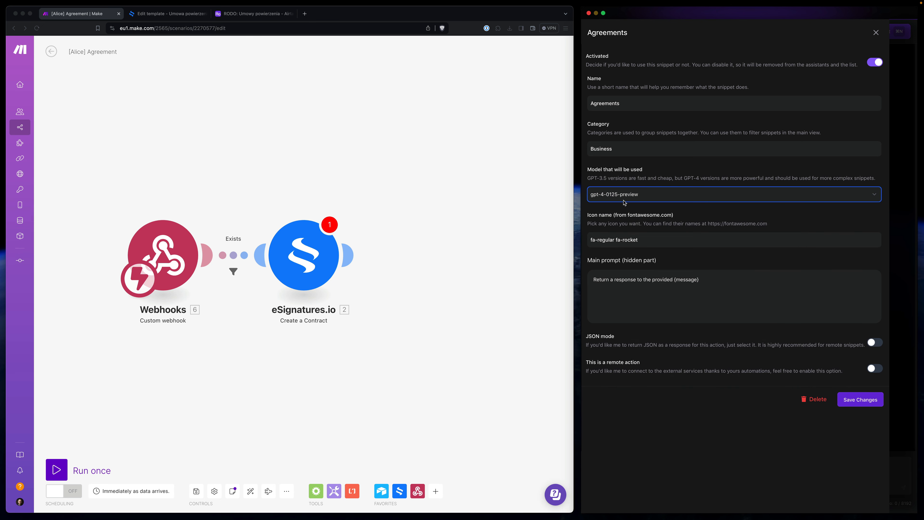
pyautogui.click(624, 198)
pyautogui.click(648, 225)
# - Change the snippet's icon name to fa-regular fa-robot
pyautogui.click(623, 245)
pyautogui.doubleClick(632, 237)
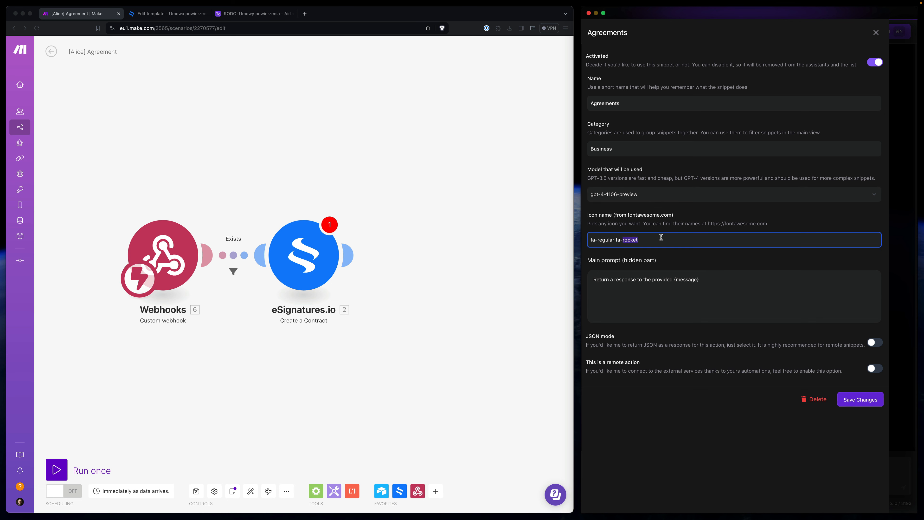
pyautogui.write('robot')
pyautogui.press('Tab')
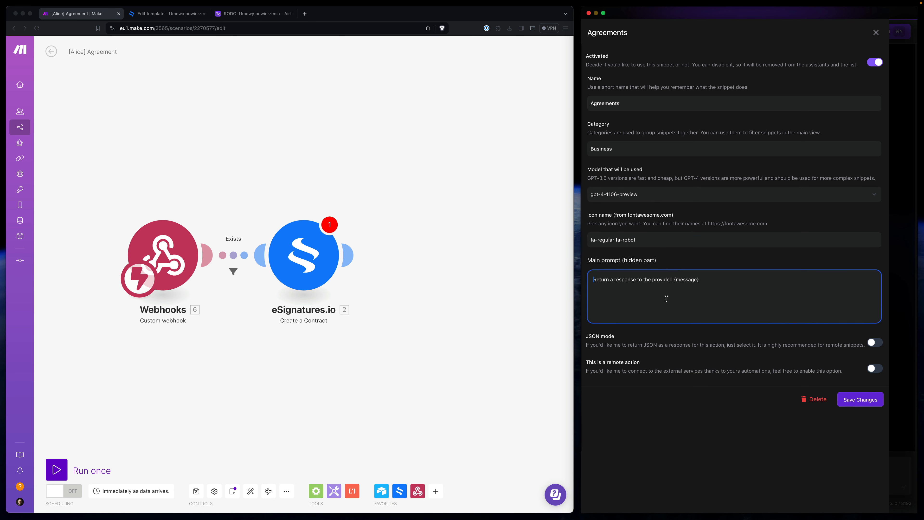
pyautogui.click(666, 299)
# - Review the placeholder fields in the eSignatures.io Create a Contract module
pyautogui.click(299, 268)
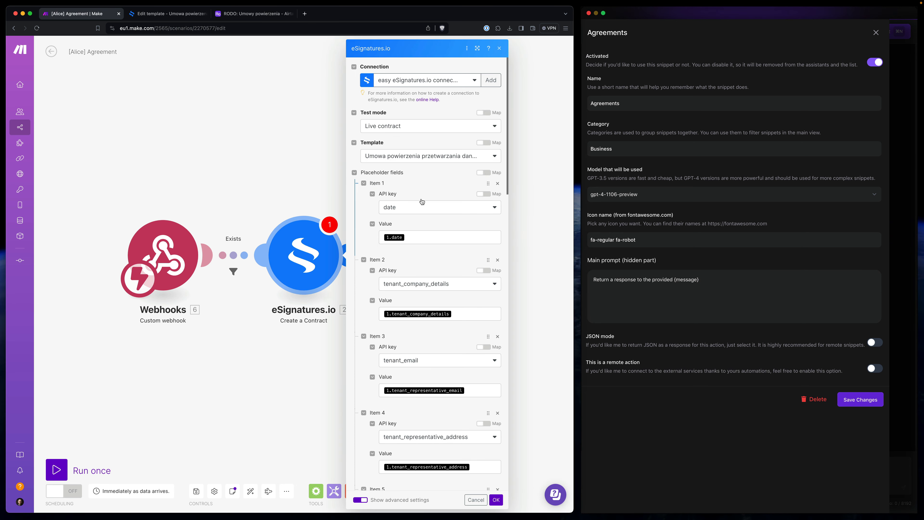
pyautogui.scroll(-1, 421, 201)
pyautogui.scroll(-2, 422, 201)
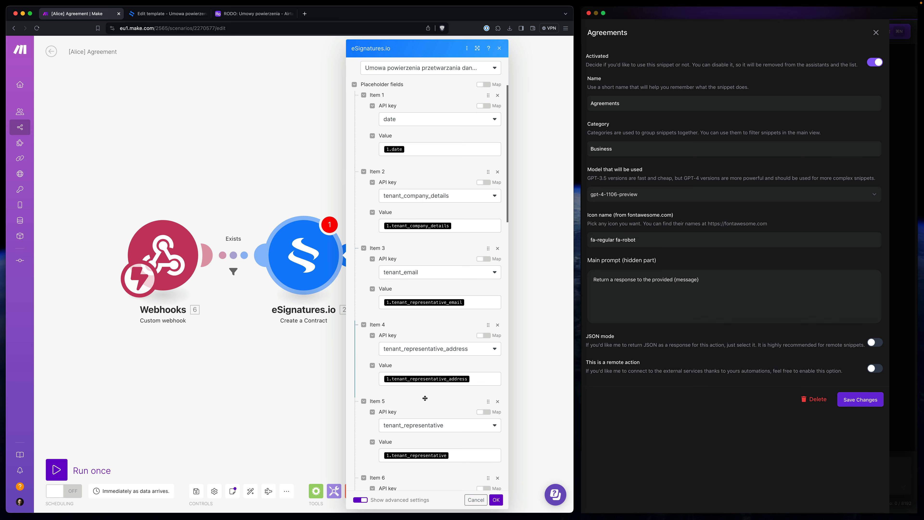
# - Download the Do wysłania view of the RODO Airtable table as CSV
pyautogui.click(250, 13)
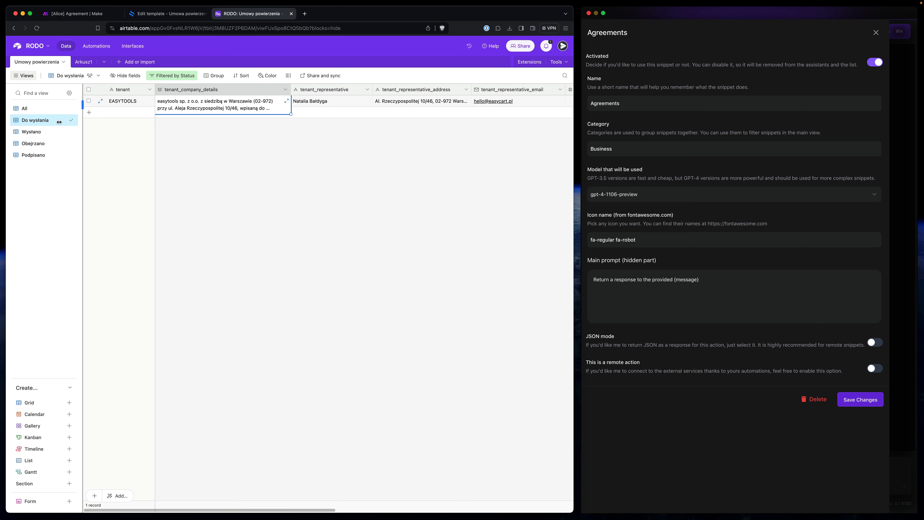
pyautogui.click(99, 76)
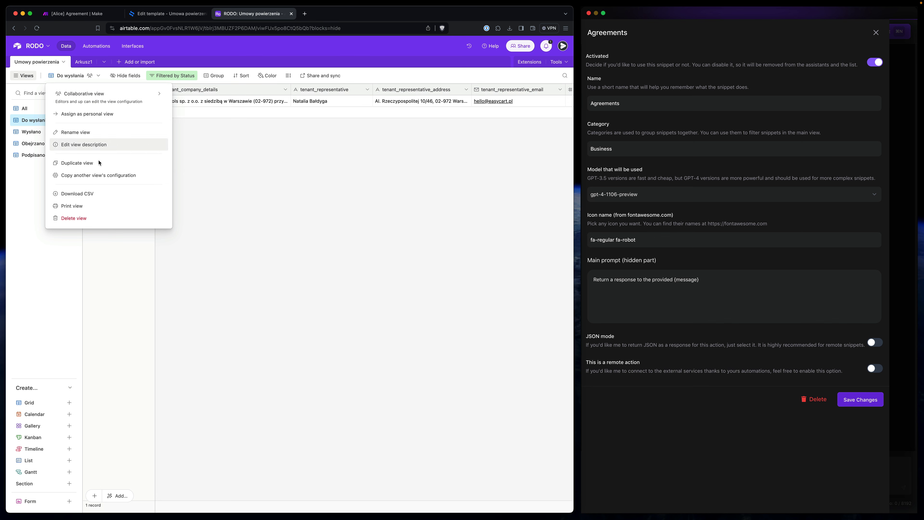
pyautogui.click(94, 196)
# - Open the JSON prompt draft and delete every field line except "event"
pyautogui.press('super+space')
pyautogui.press('Return')
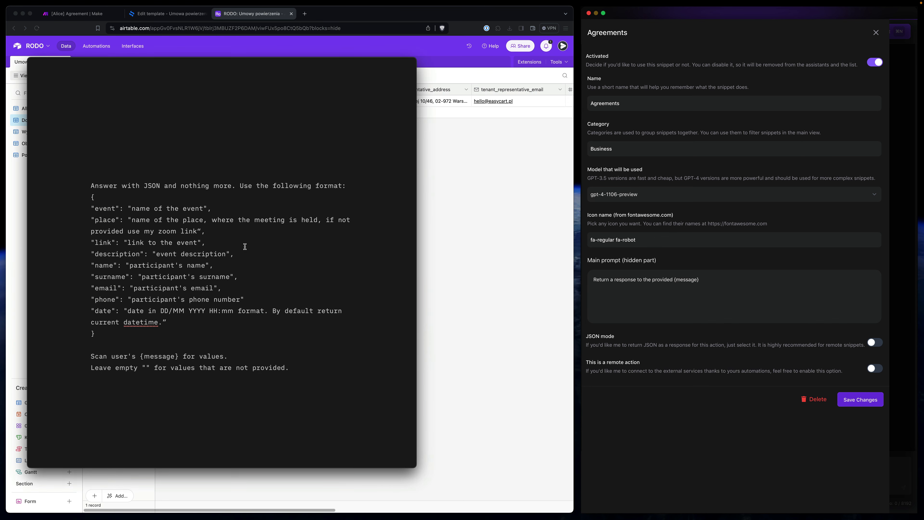
pyautogui.scroll(-1, 213, 301)
pyautogui.moveTo(174, 315); pyautogui.dragTo(91, 215)
pyautogui.press('BackSpace')
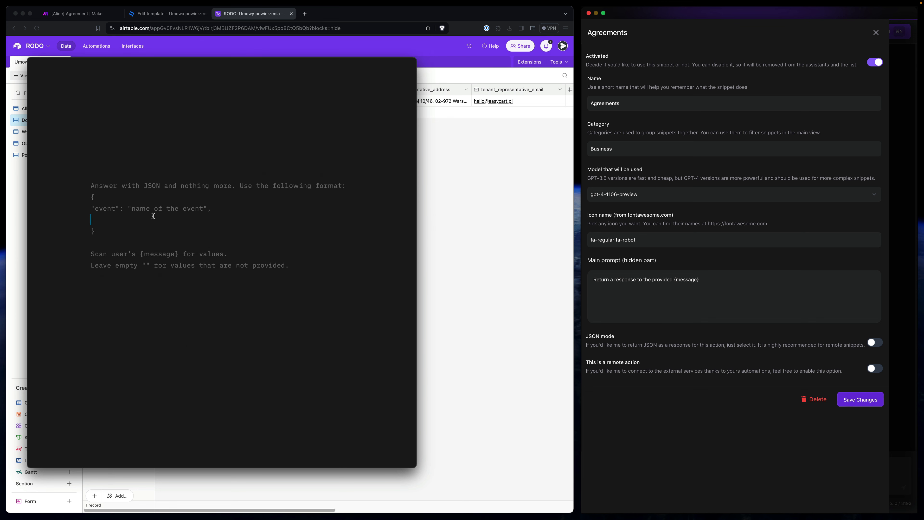
pyautogui.press('BackSpace')
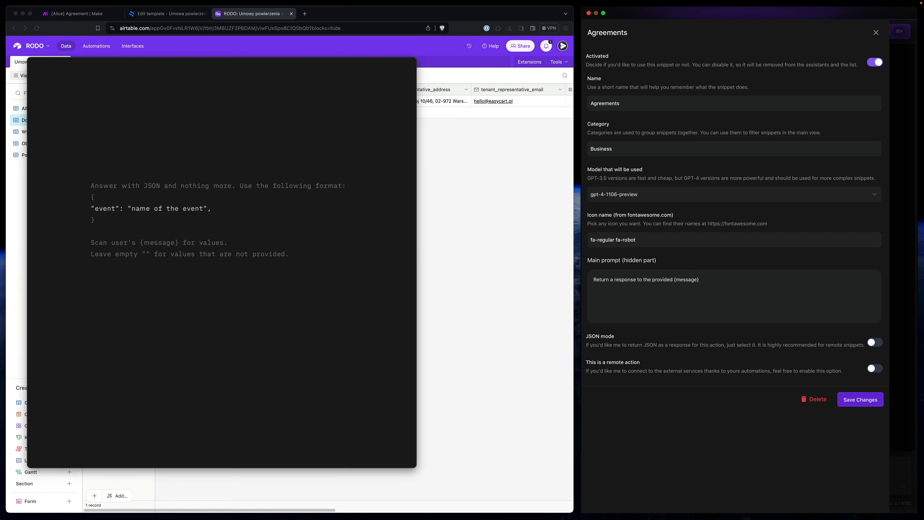
# - Bring the Do wysłania CSV into view and select the tenant_company_details column name
pyautogui.moveTo(923, 276); pyautogui.dragTo(485, 166)
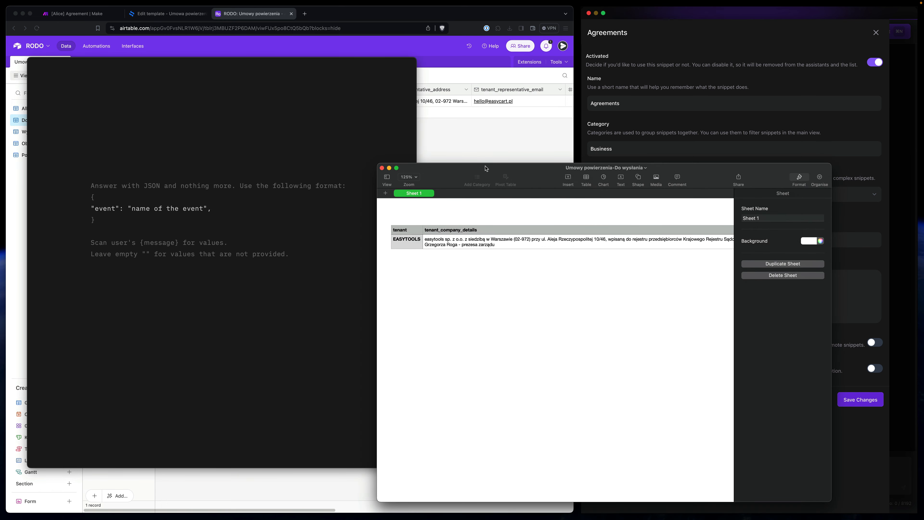
pyautogui.click(445, 232)
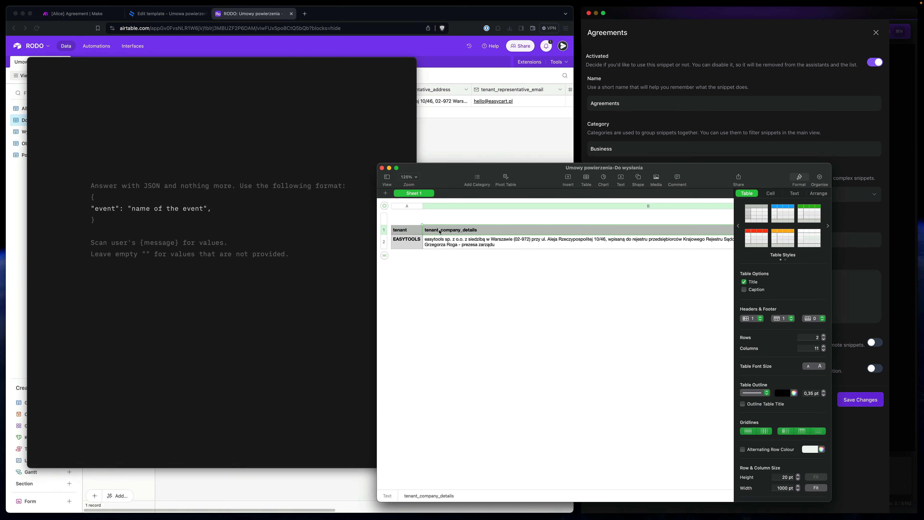
pyautogui.doubleClick(449, 230)
pyautogui.press('super+c')
# - Rename the event key to tenant_company_details and describe it as the company's details including address
pyautogui.click(155, 206)
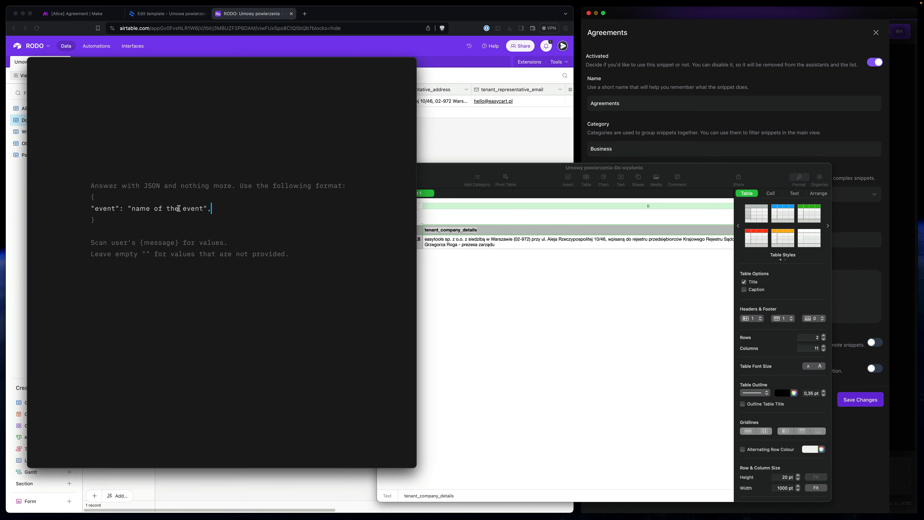
pyautogui.moveTo(95, 209); pyautogui.dragTo(117, 208)
pyautogui.press('super+v')
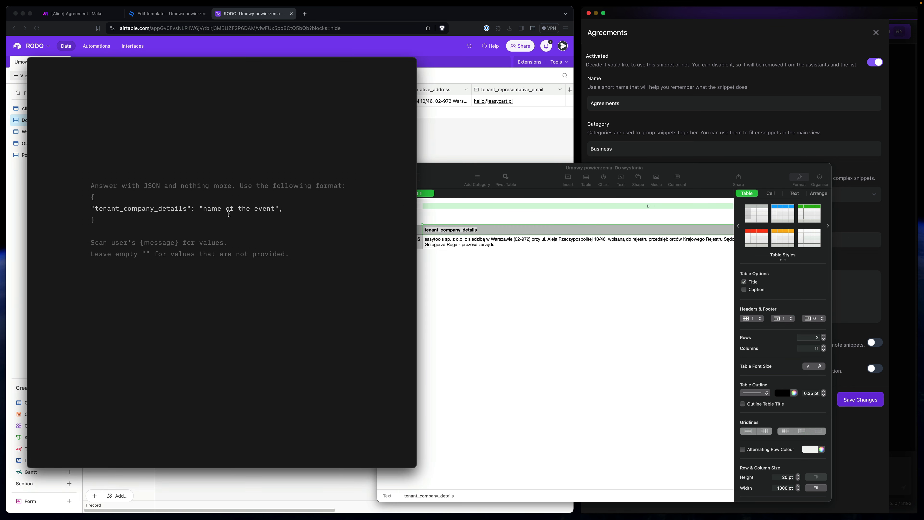
pyautogui.moveTo(203, 209); pyautogui.dragTo(275, 208)
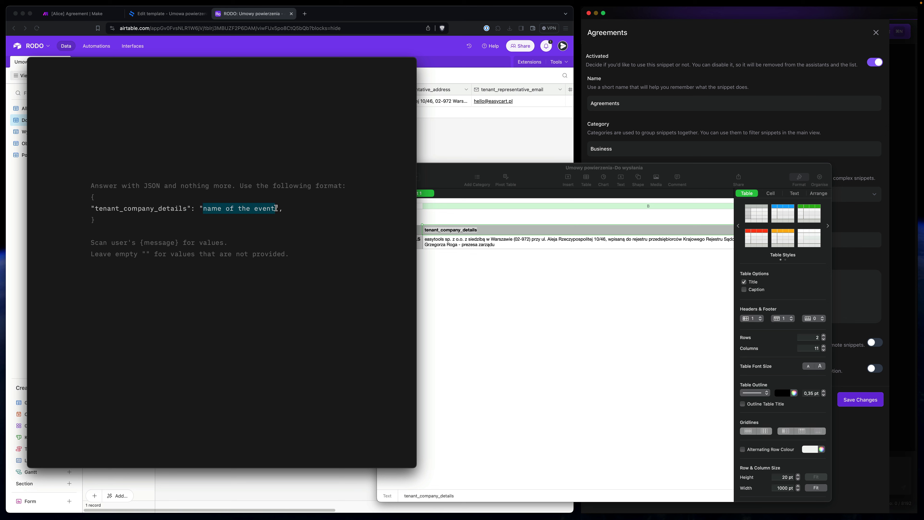
pyautogui.write('detai')
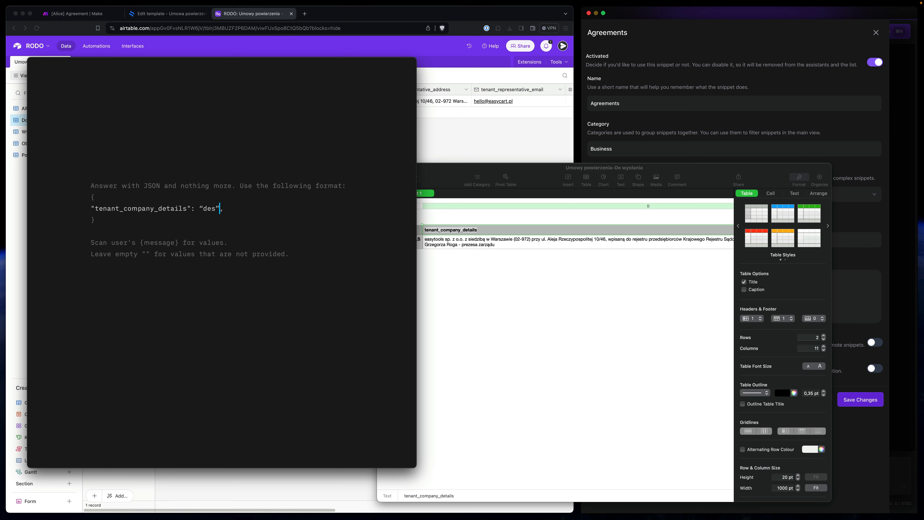
pyautogui.write('ls of the company icl')
pyautogui.press('BackSpace')
pyautogui.press('BackSpace')
pyautogui.write('ncluding adree')
pyautogui.click(250, 228)
pyautogui.click(128, 222)
# - Check the tenant_representative_address column name, then scroll to the complete tenant-fields prompt
pyautogui.hscroll(5, 537, 243)
pyautogui.click(574, 232)
pyautogui.click(632, 232)
pyautogui.click(125, 222)
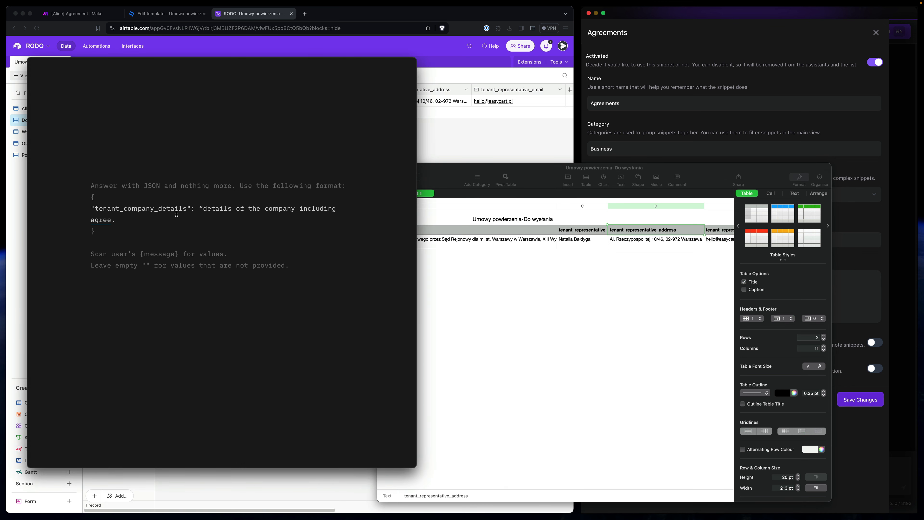
pyautogui.moveTo(203, 209); pyautogui.dragTo(108, 218)
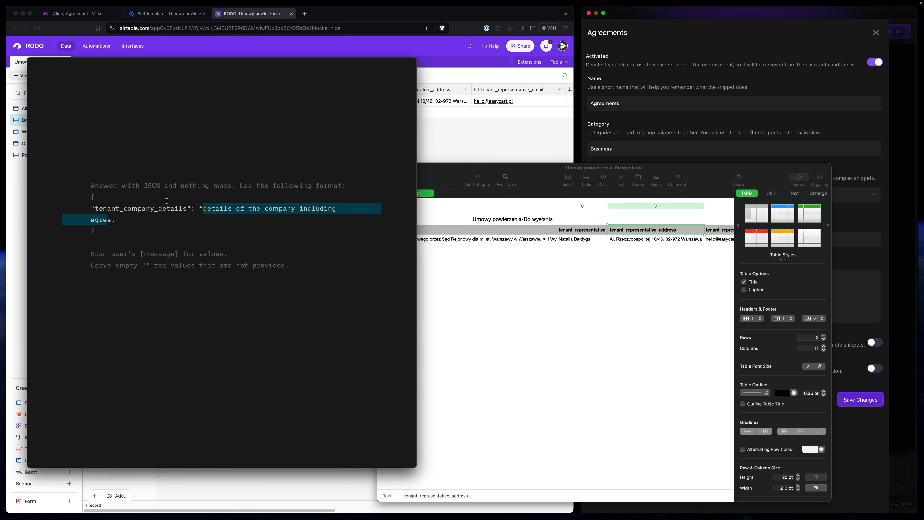
pyautogui.scroll(-9, 192, 216)
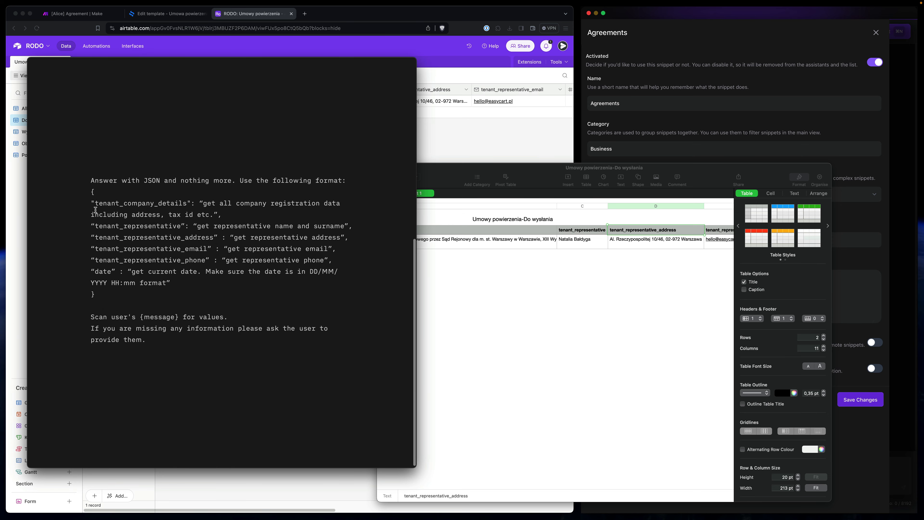
# - Review the prompt's date and missing-information instructions and select the JSON block with them
pyautogui.moveTo(91, 180); pyautogui.dragTo(233, 338)
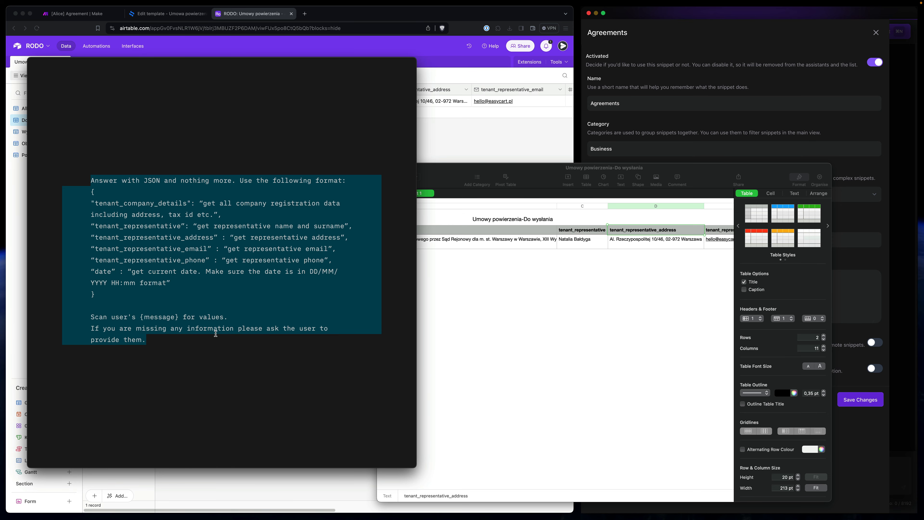
pyautogui.click(131, 260)
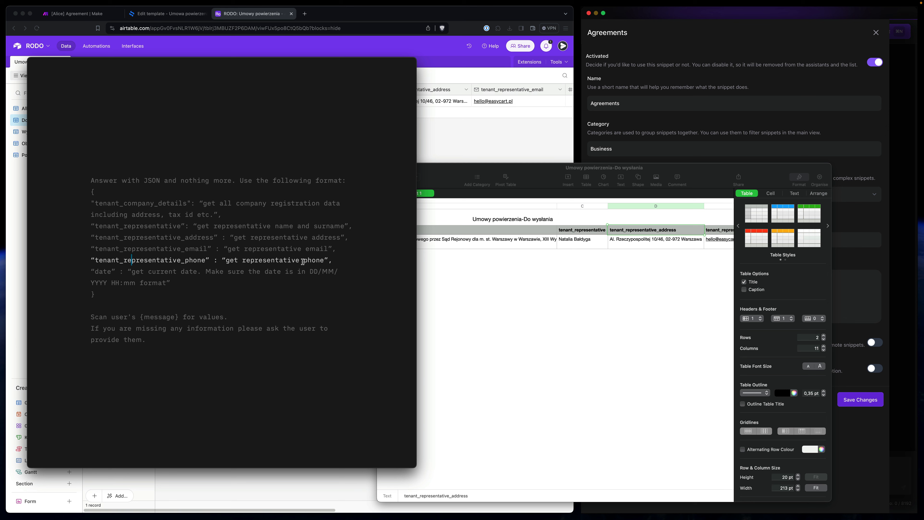
pyautogui.click(218, 272)
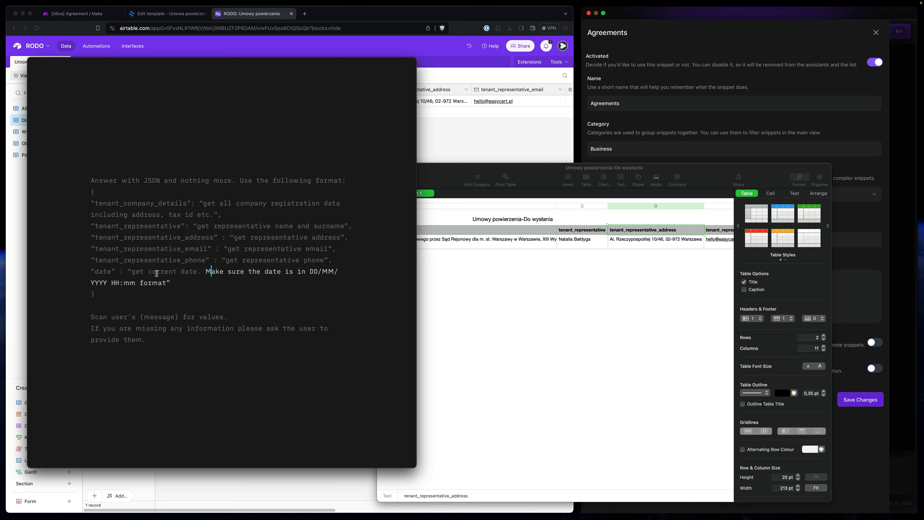
pyautogui.click(107, 272)
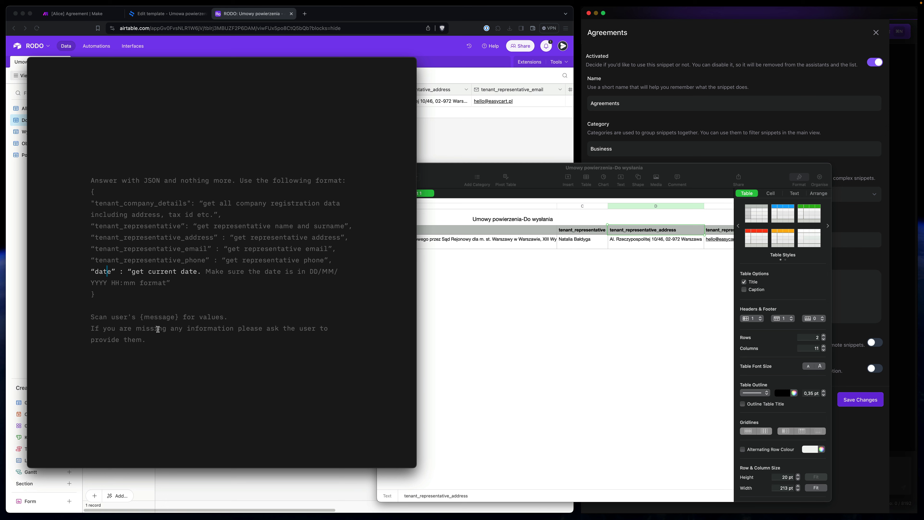
pyautogui.click(93, 329)
pyautogui.moveTo(155, 341); pyautogui.dragTo(91, 327)
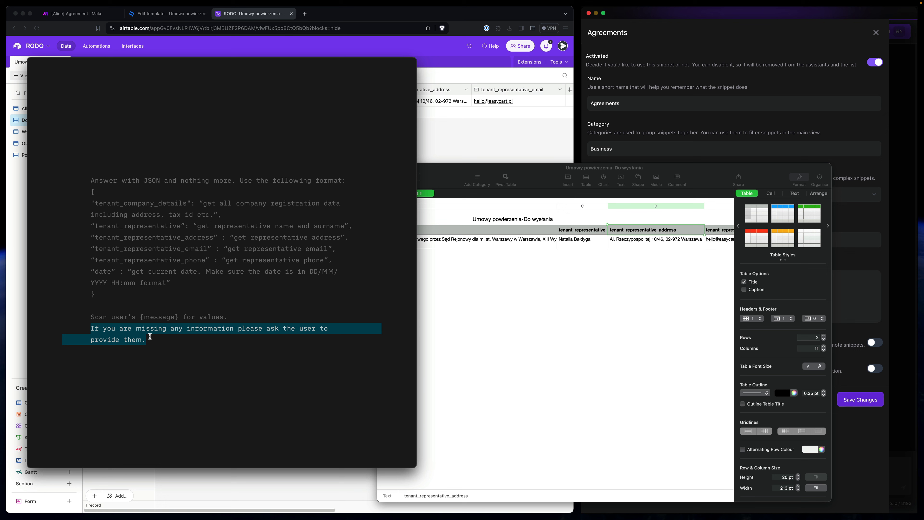
pyautogui.click(129, 271)
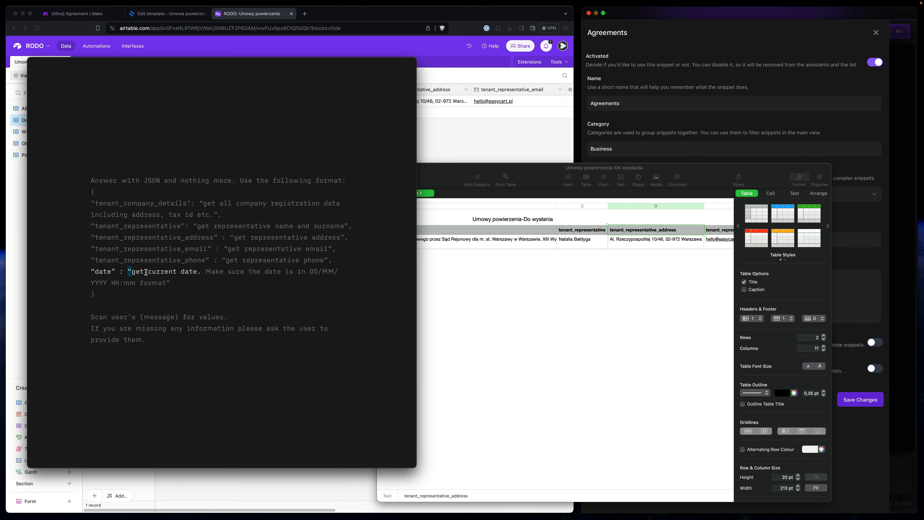
pyautogui.click(174, 283)
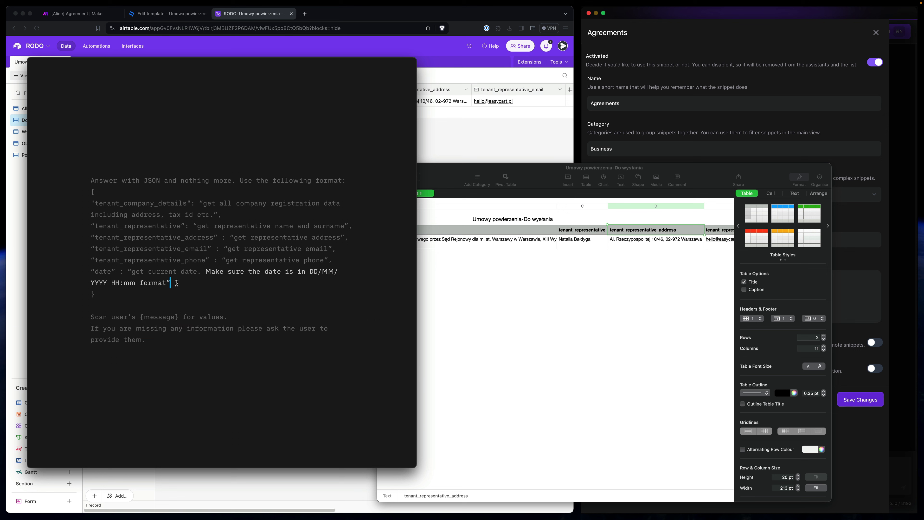
pyautogui.click(149, 355)
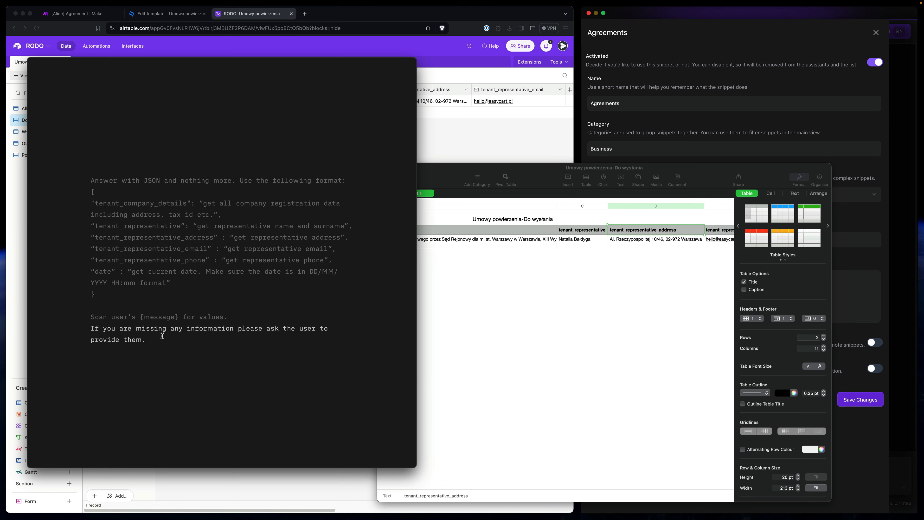
pyautogui.moveTo(162, 336); pyautogui.dragTo(82, 185)
pyautogui.press('super+c')
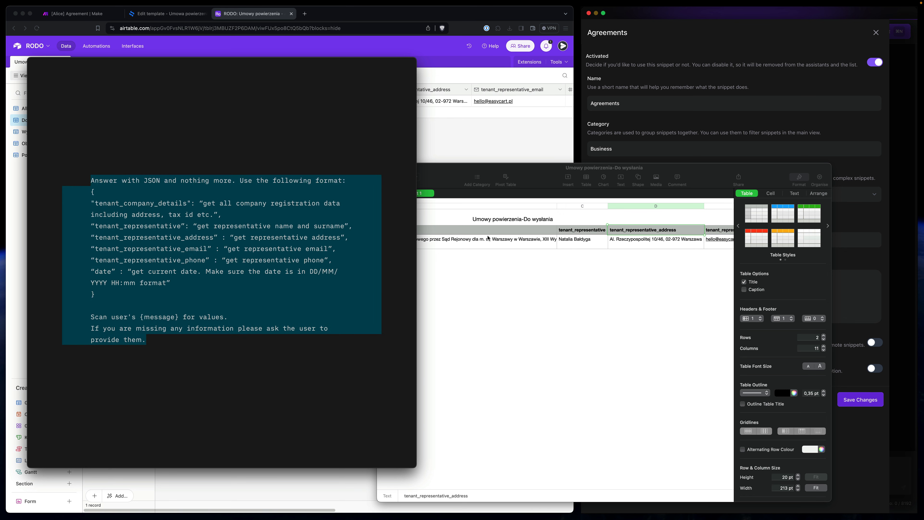
# - Minimise the Numbers spreadsheet and the text editor windows
pyautogui.click(785, 171)
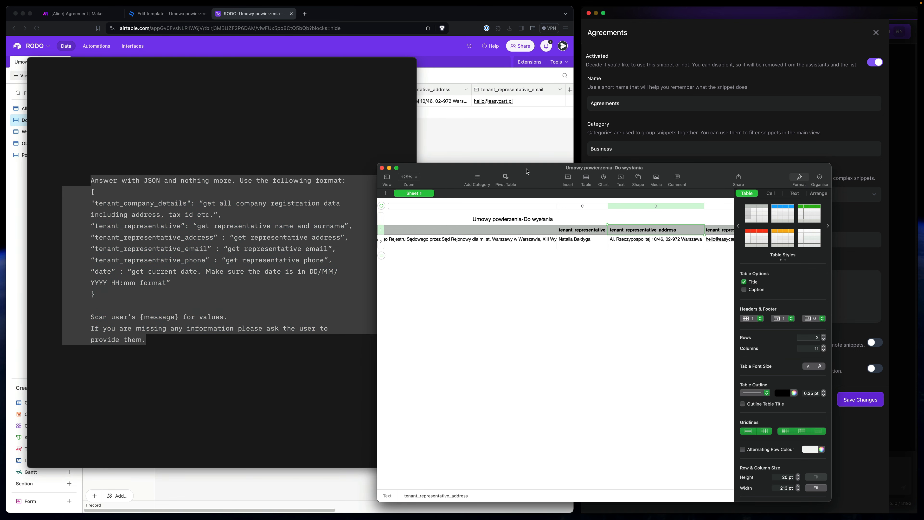
pyautogui.click(392, 168)
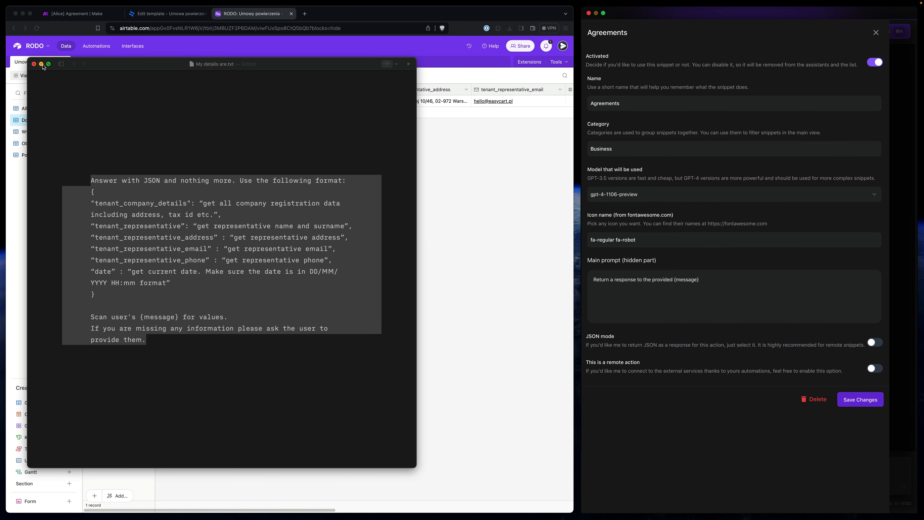
pyautogui.click(42, 65)
# - Replace the snippet's main prompt with the JSON prompt and enable JSON mode and remote action
pyautogui.click(683, 288)
pyautogui.press('super+a')
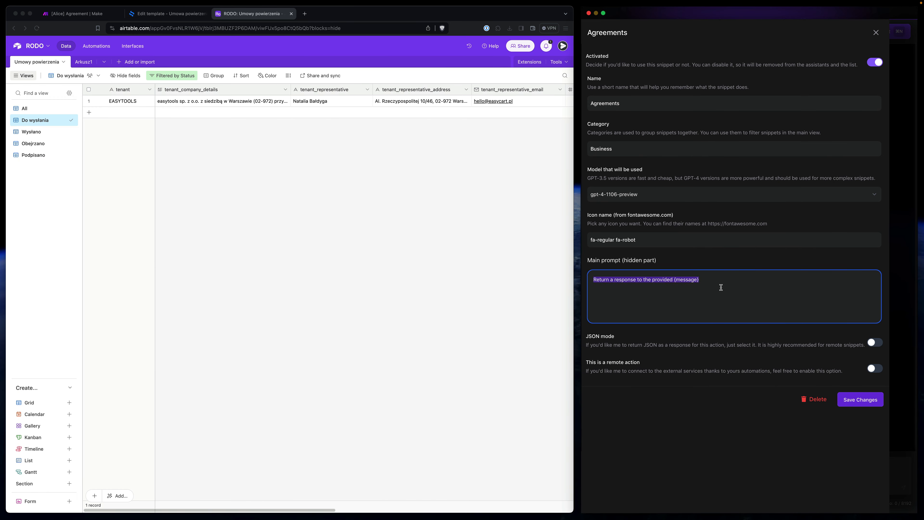
pyautogui.press('super+v')
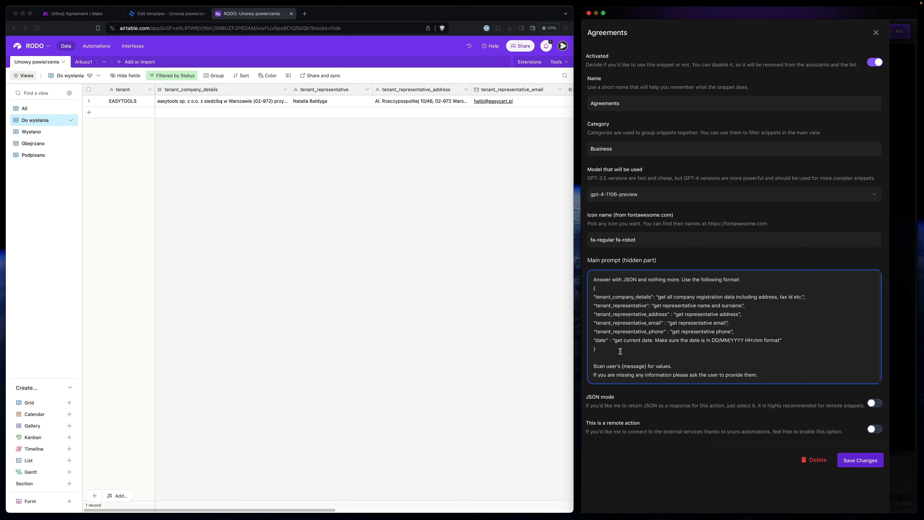
pyautogui.click(877, 403)
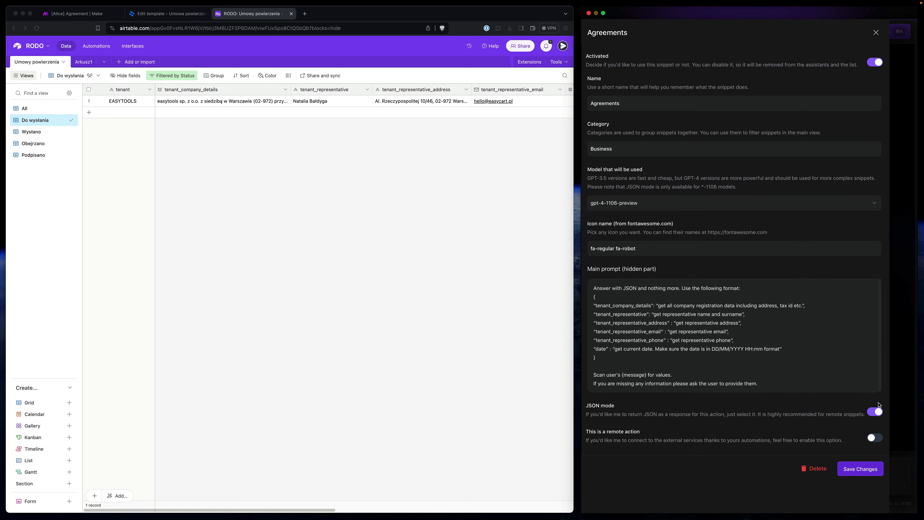
pyautogui.click(878, 436)
pyautogui.scroll(-2, 773, 418)
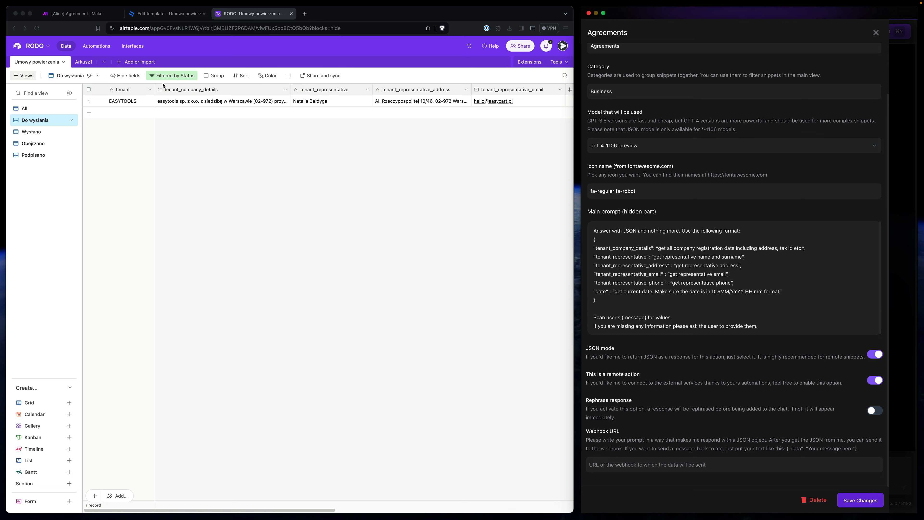
# - Copy the Make webhook address into the snippet's Webhook URL field
pyautogui.click(65, 15)
pyautogui.click(145, 288)
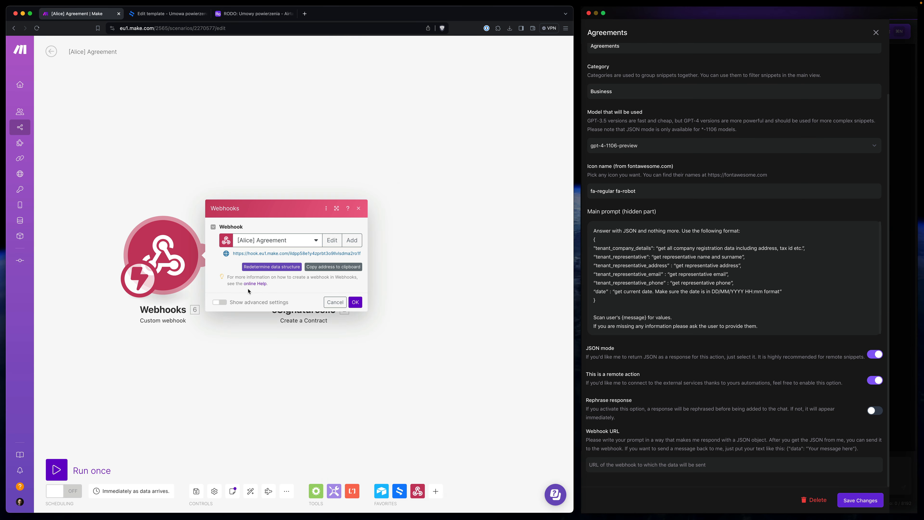
pyautogui.click(326, 268)
pyautogui.click(625, 464)
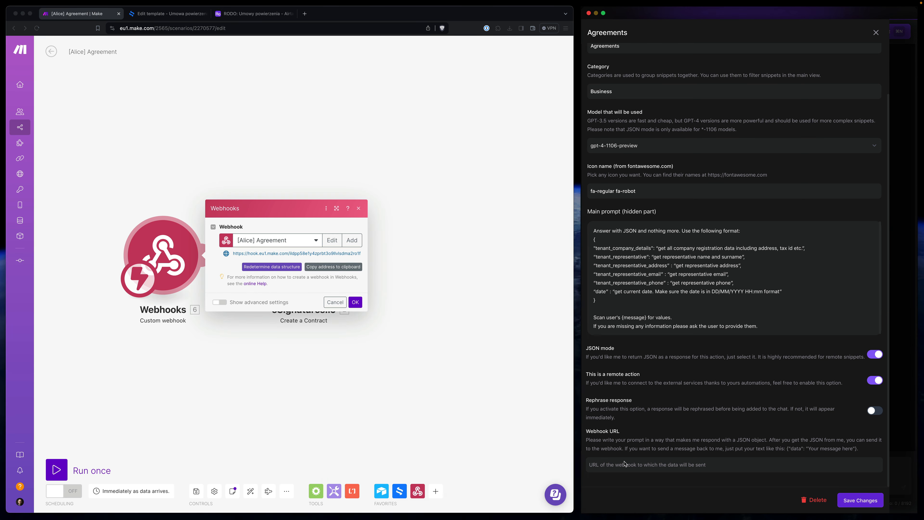
# - Save the Agreements snippet, then enable it for the default assistant and save the assistant
pyautogui.click(858, 501)
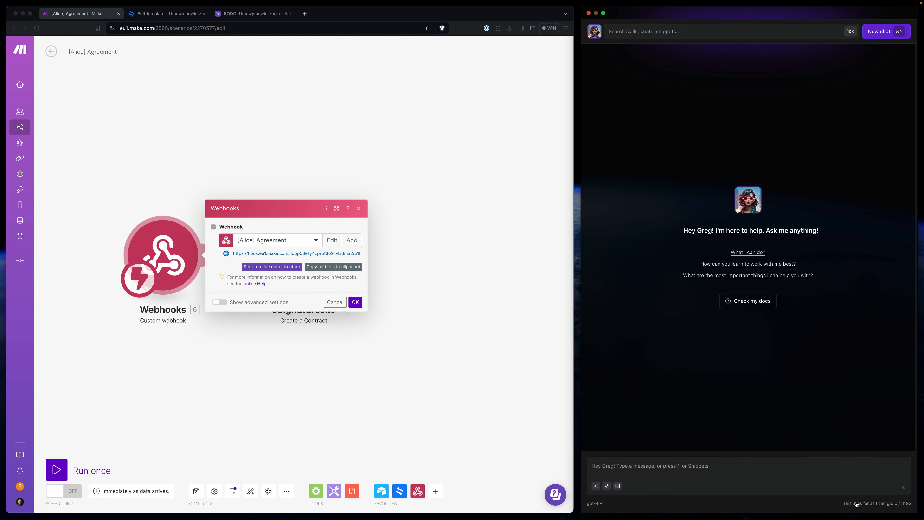
pyautogui.click(601, 30)
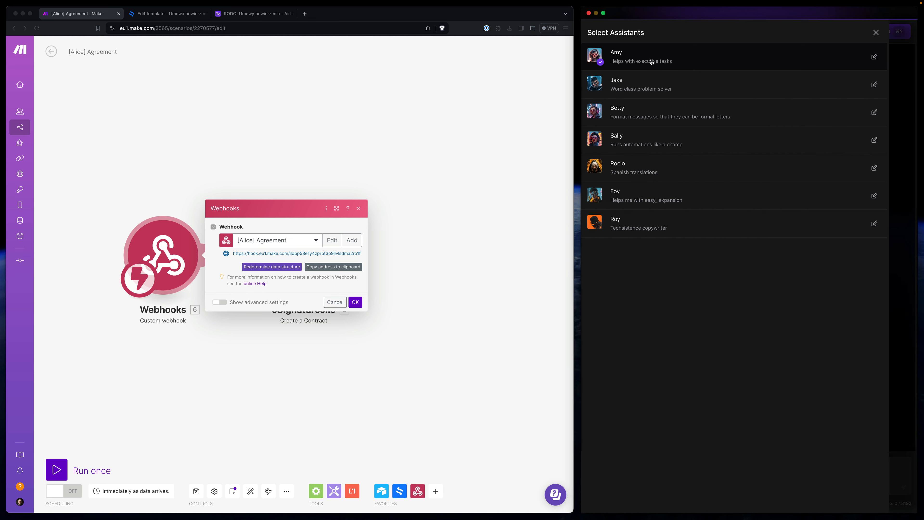
pyautogui.click(874, 56)
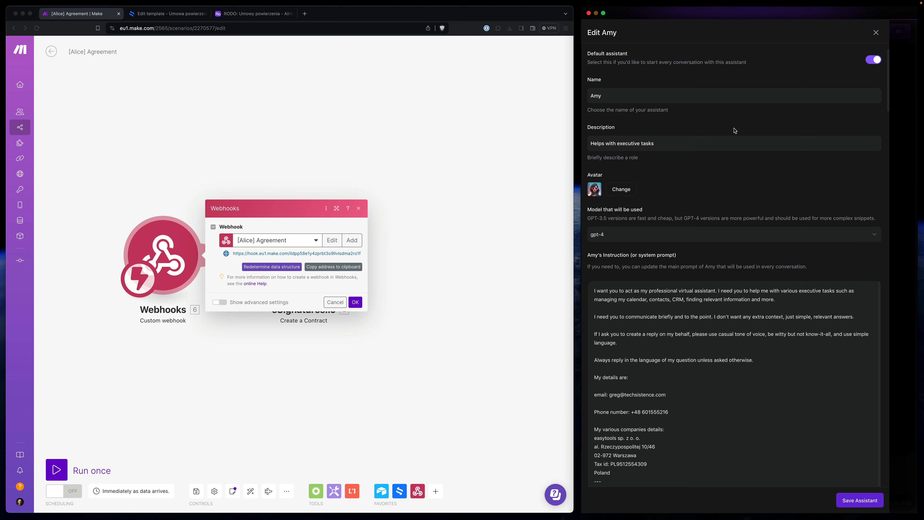
pyautogui.scroll(-20, 734, 130)
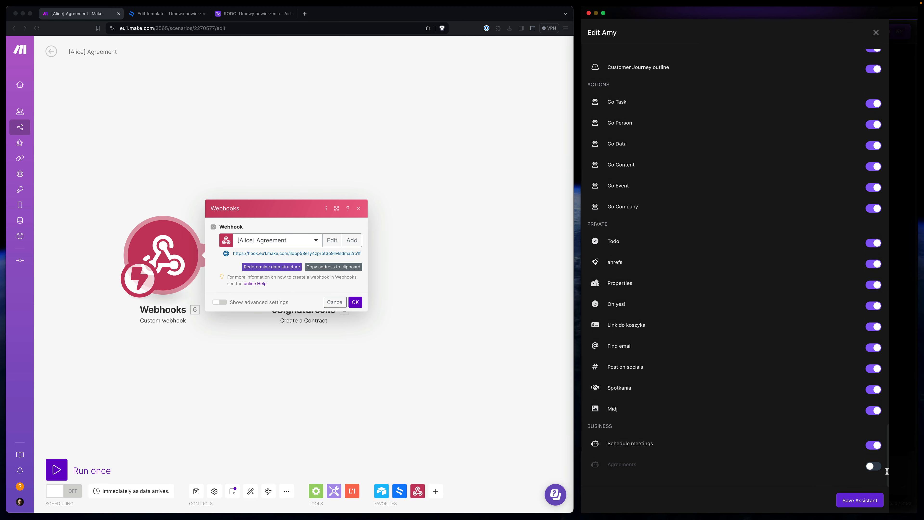
pyautogui.click(873, 466)
pyautogui.click(853, 500)
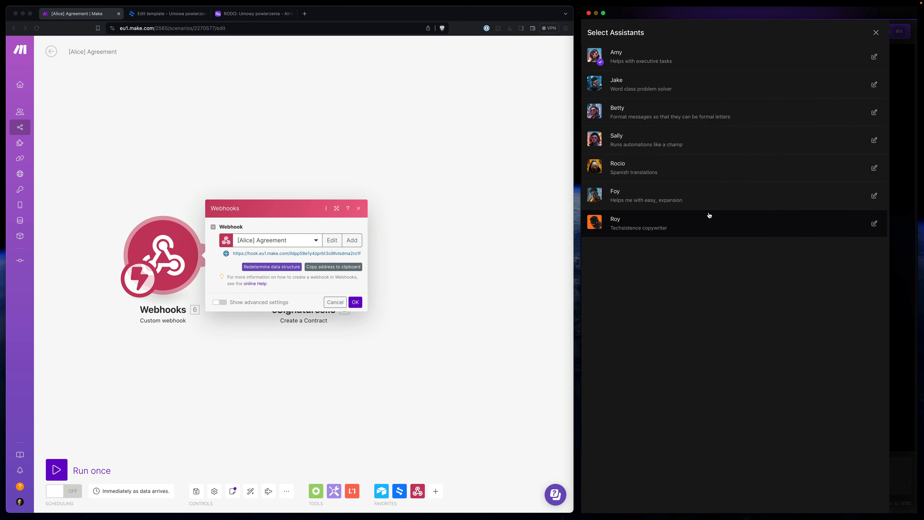
pyautogui.click(876, 34)
# - Start an Agreements chat message reading 'create an agreement'
pyautogui.click(648, 469)
pyautogui.write('agre')
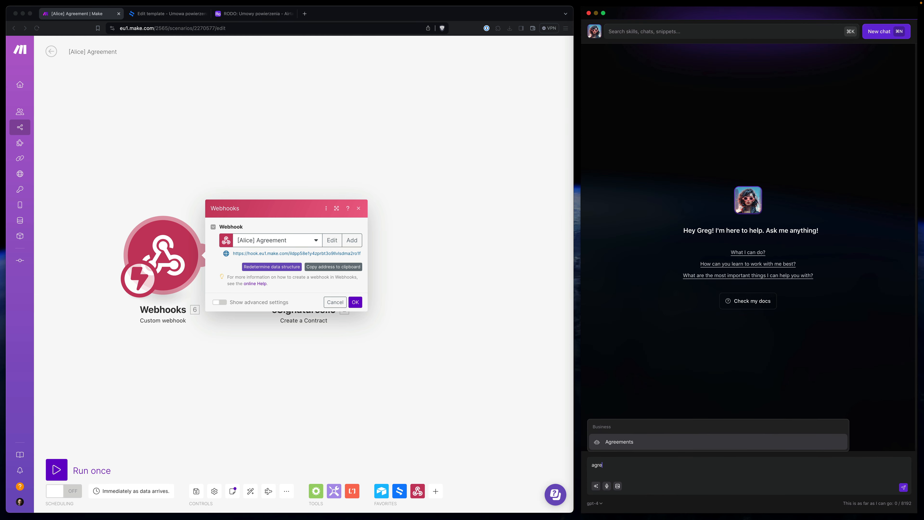
pyautogui.press('Return')
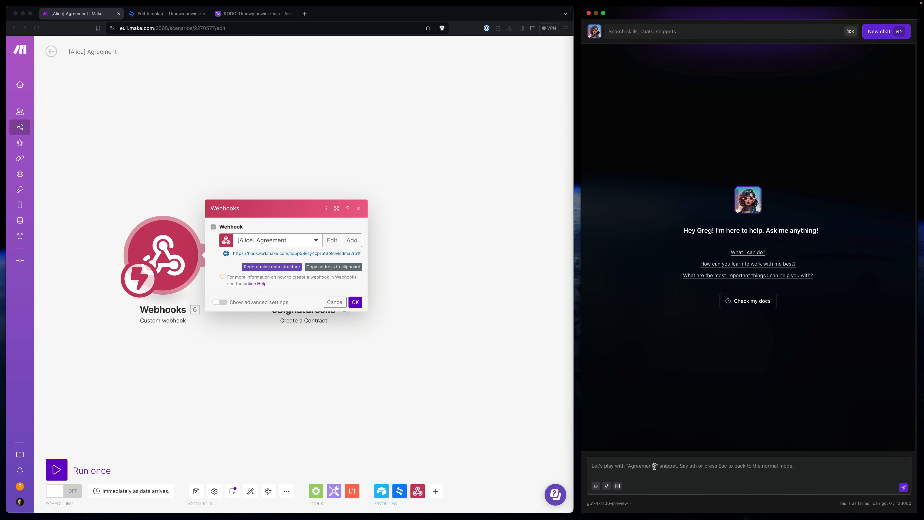
pyautogui.write('cr')
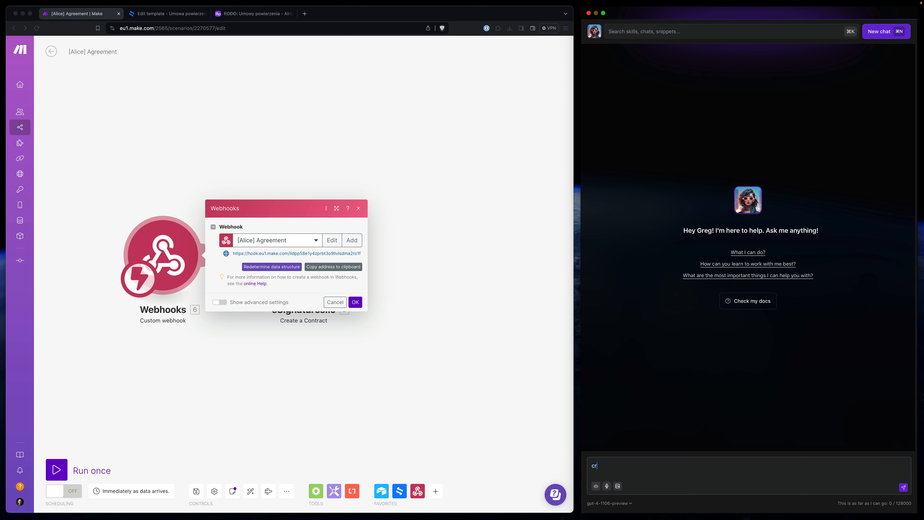
pyautogui.write('eate an agreement:')
# - Paste the EASYTOOLS company details from Airtable and add a 'representative:' line
pyautogui.click(237, 15)
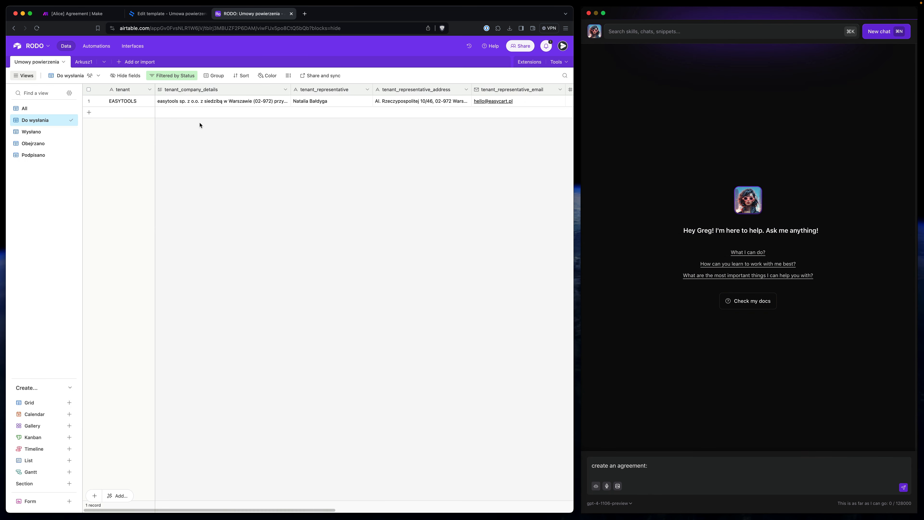
pyautogui.click(199, 106)
pyautogui.press('super+c')
pyautogui.click(607, 464)
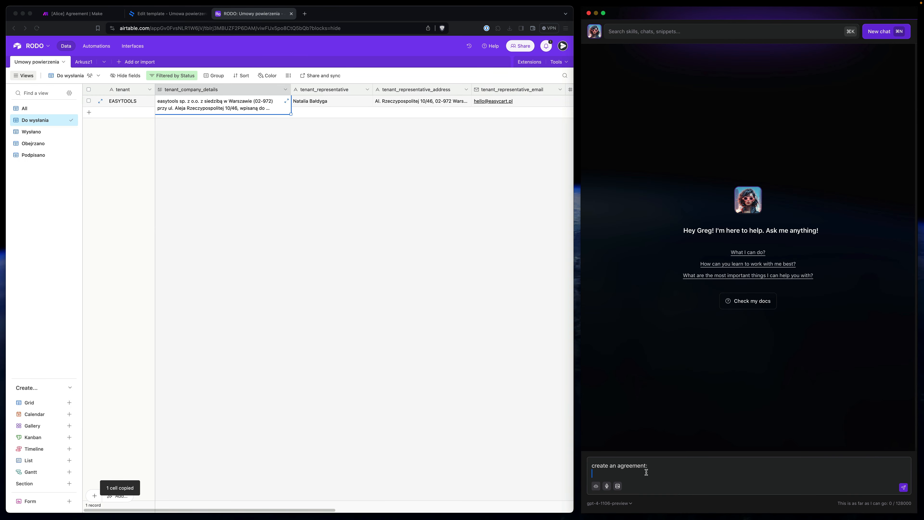
pyautogui.press('super+v')
pyautogui.hotkey('shift', 'Return')
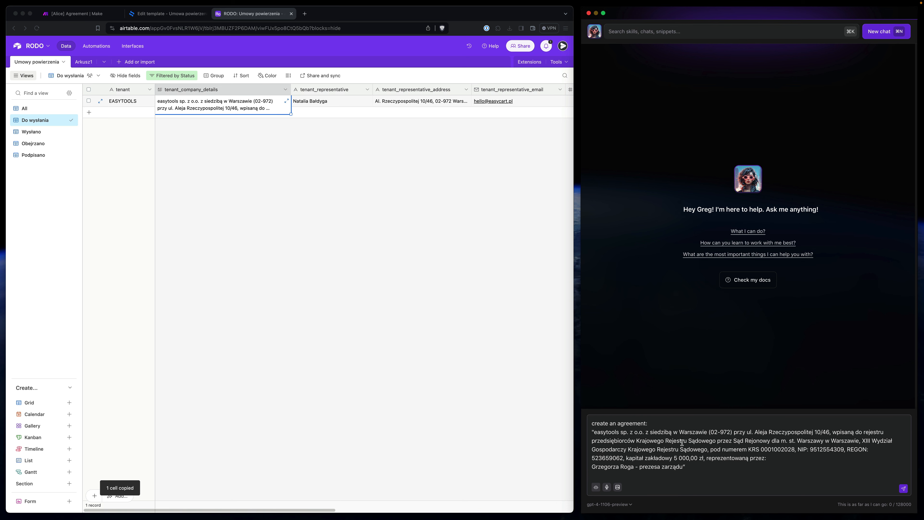
pyautogui.write('reper')
pyautogui.press('BackSpace')
pyautogui.write('sentati')
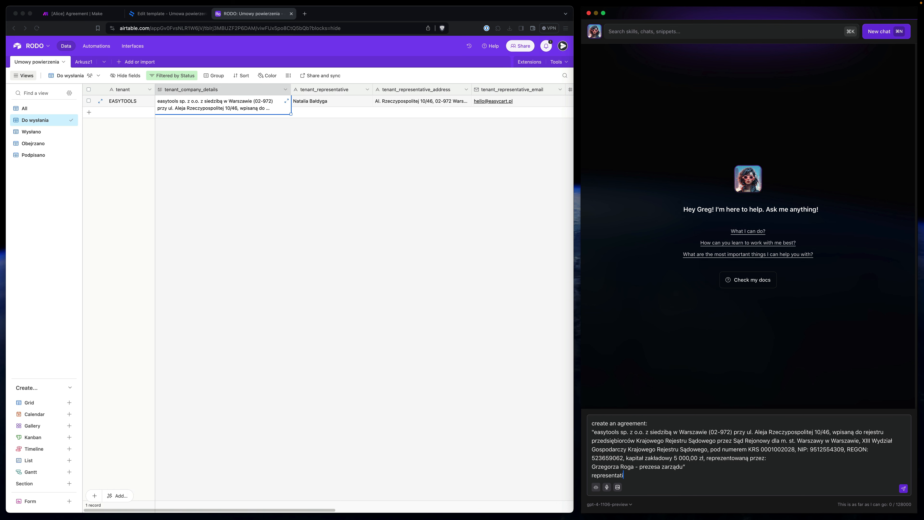
pyautogui.write('ve:')
pyautogui.hotkey('shift', 'Return')
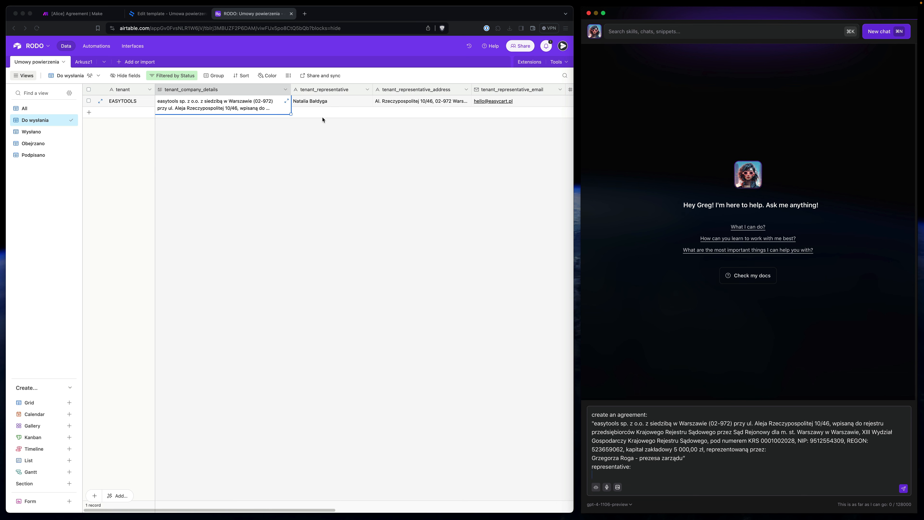
# - Paste the representative's name, address and e-mail from Airtable, separated by commas
pyautogui.click(323, 119)
pyautogui.click(327, 101)
pyautogui.press('super+c')
pyautogui.click(628, 475)
pyautogui.press('super+v')
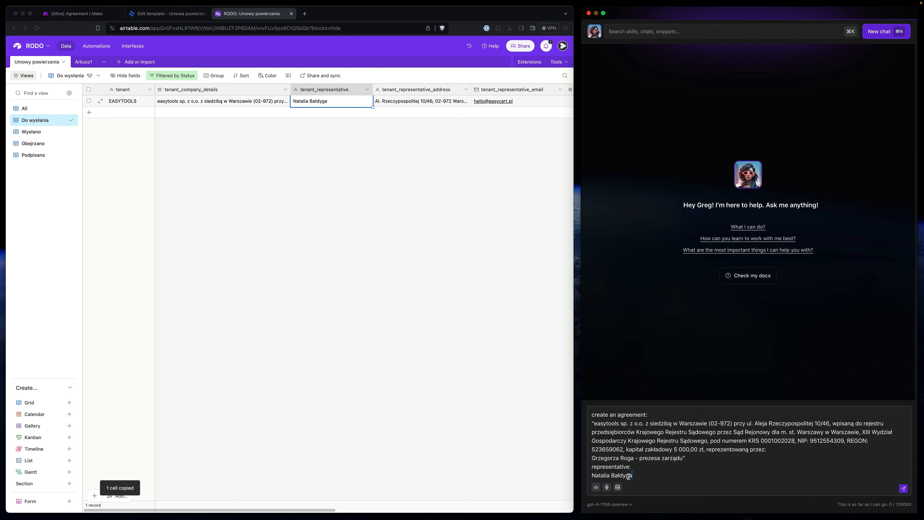
pyautogui.write(',')
pyautogui.click(407, 103)
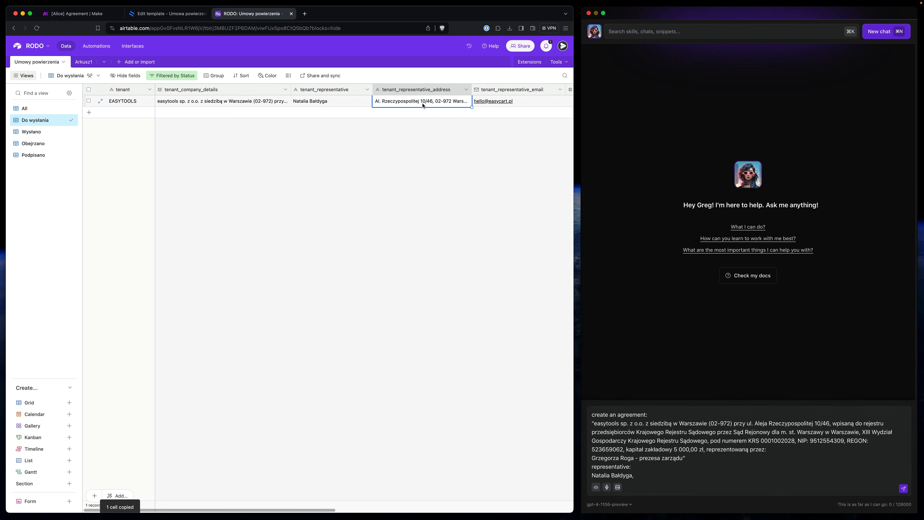
pyautogui.click(659, 476)
pyautogui.press('super+v')
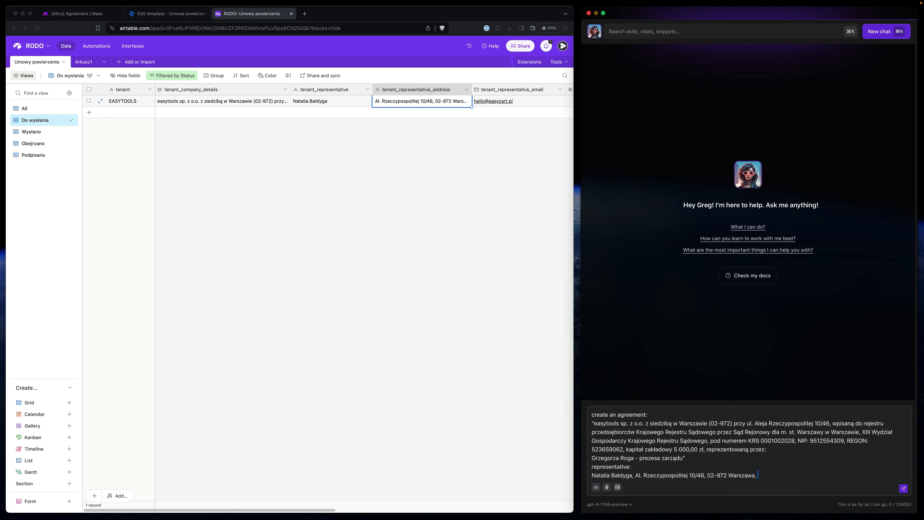
pyautogui.click(521, 102)
pyautogui.press('super+c')
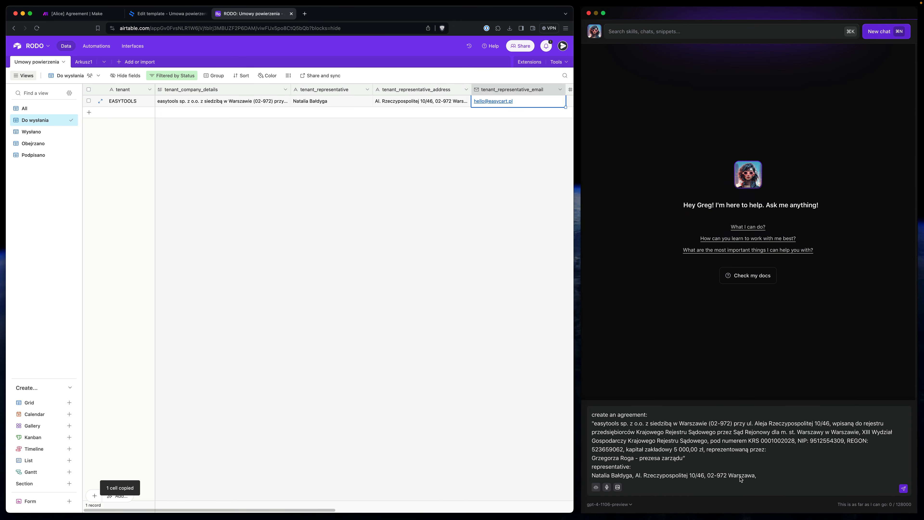
pyautogui.click(782, 473)
pyautogui.write(',')
pyautogui.press('super+v')
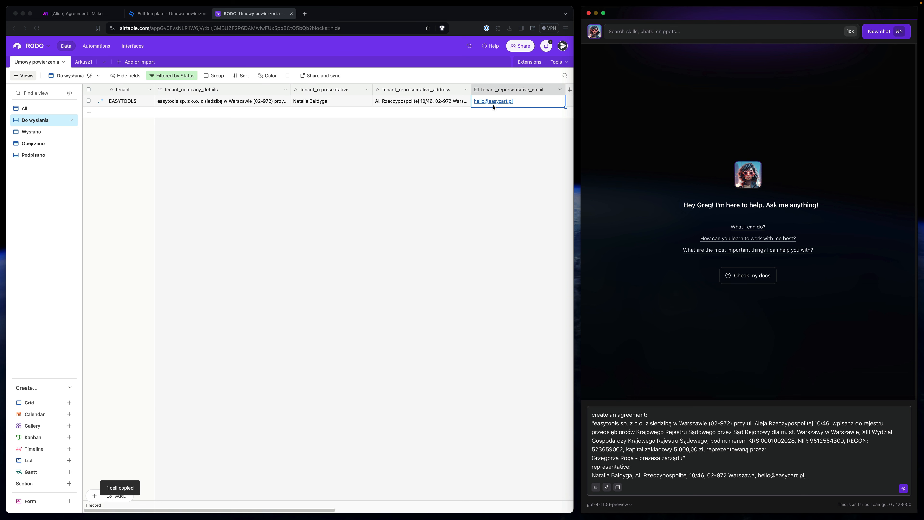
# - Paste the representative's phone number from Airtable, then delete it again
pyautogui.click(494, 100)
pyautogui.hscroll(6, 473, 102)
pyautogui.write(',')
pyautogui.click(400, 103)
pyautogui.press('super+c')
pyautogui.click(780, 473)
pyautogui.press('super+v')
pyautogui.hotkey('shift', 'alt', 'Left')
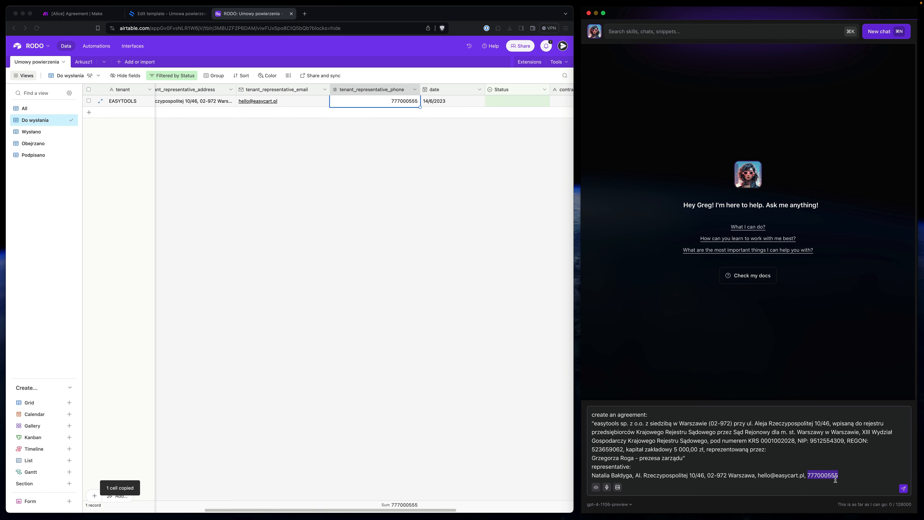
pyautogui.press('BackSpace')
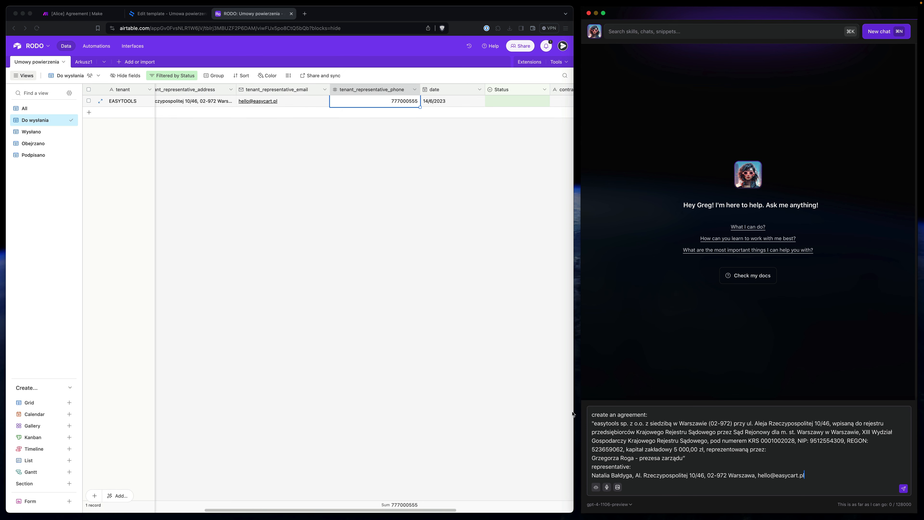
# - Close the webhook settings and remove the '1.id exists' condition from the link filter
pyautogui.click(152, 19)
pyautogui.click(88, 17)
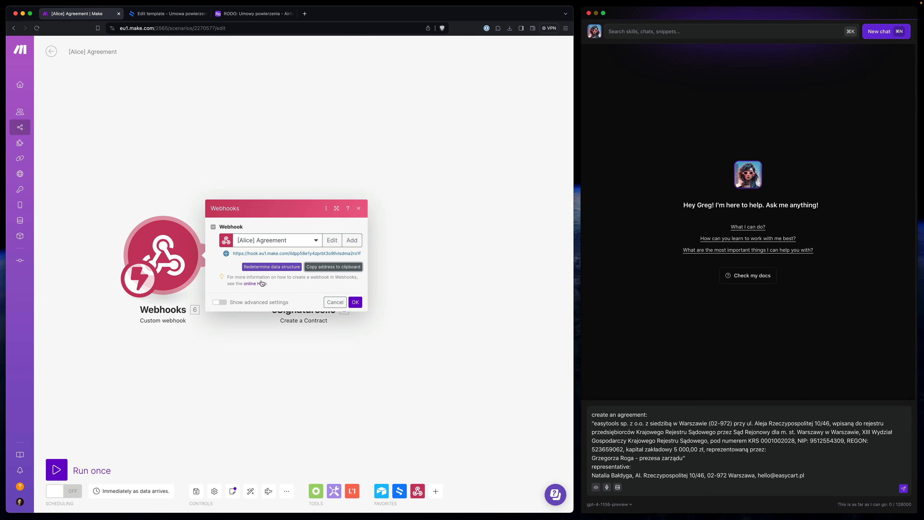
pyautogui.click(357, 326)
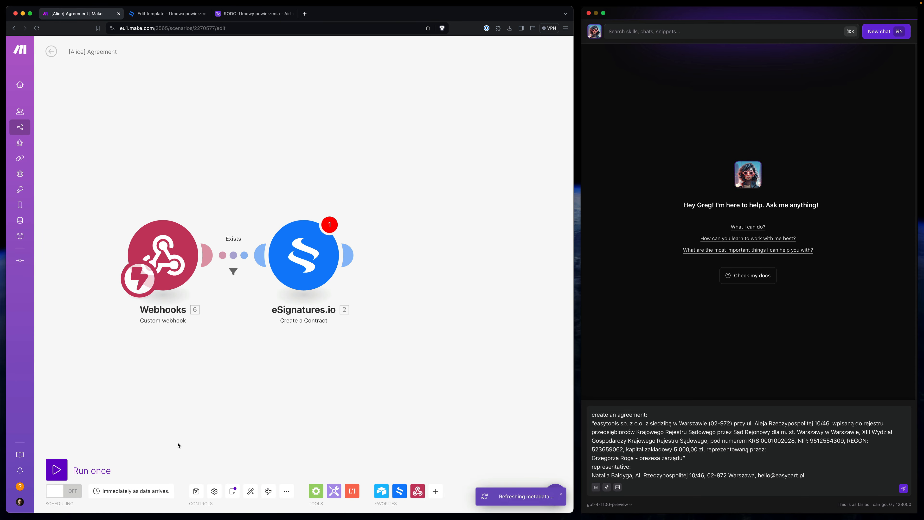
pyautogui.click(233, 271)
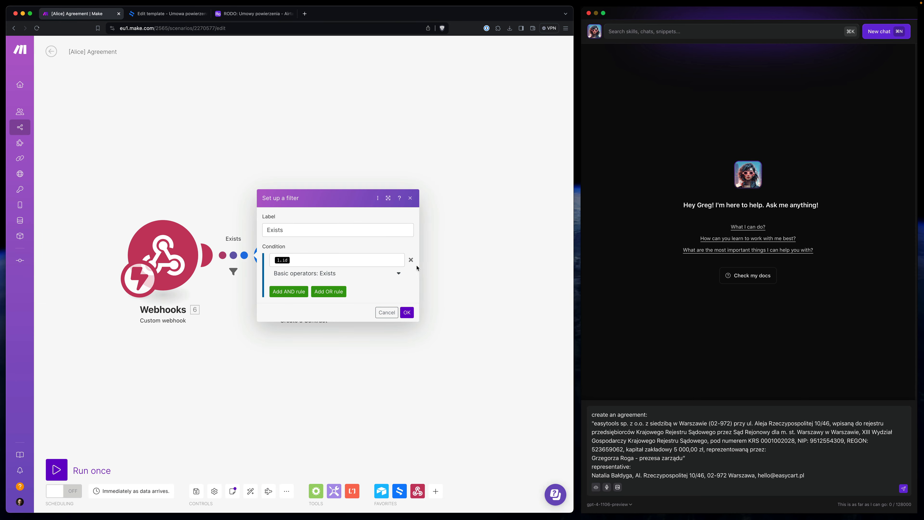
pyautogui.click(410, 259)
pyautogui.click(406, 279)
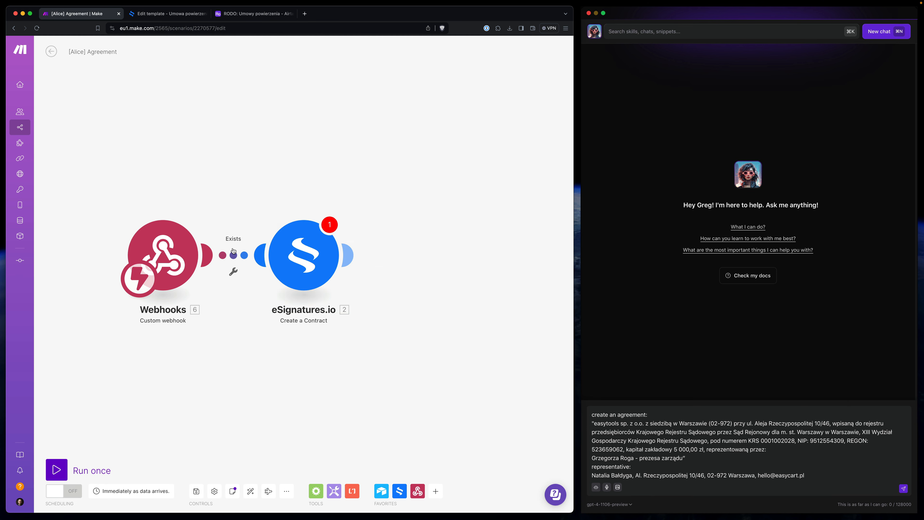
# - Unlink the webhook from eSignatures.io and run the scenario once
pyautogui.click(233, 270)
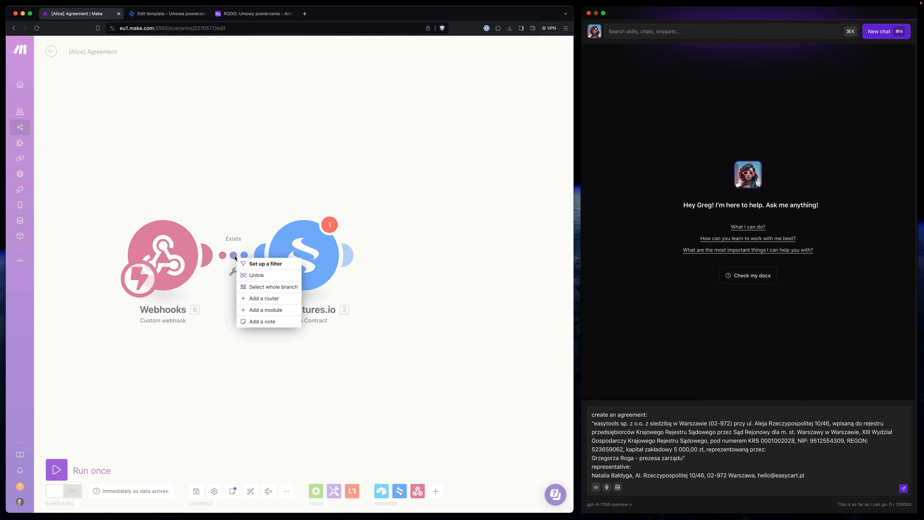
pyautogui.click(256, 276)
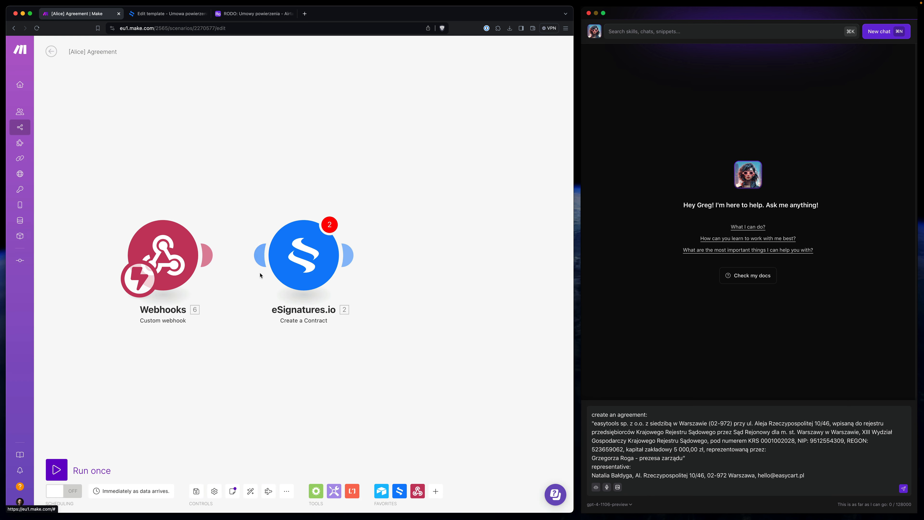
pyautogui.click(56, 469)
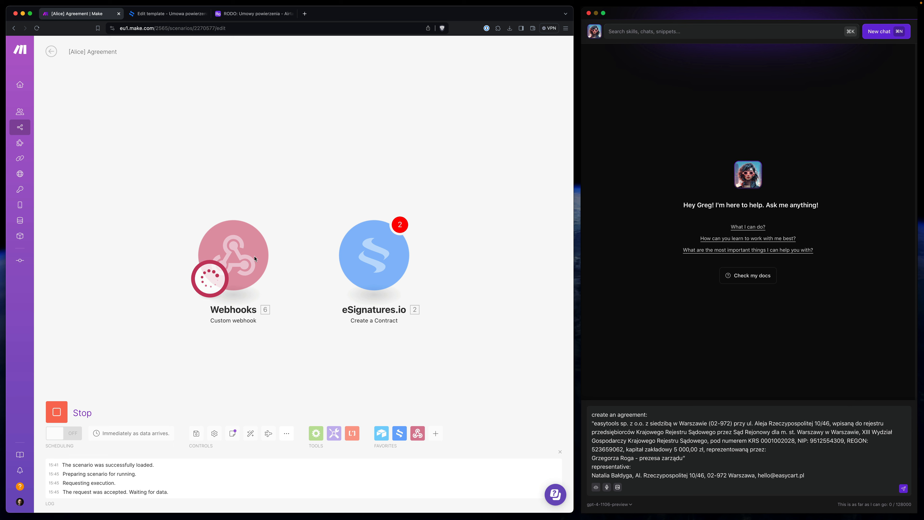
# - Send the drafted agreement request from Alice's chat
pyautogui.click(757, 464)
pyautogui.press('super+a')
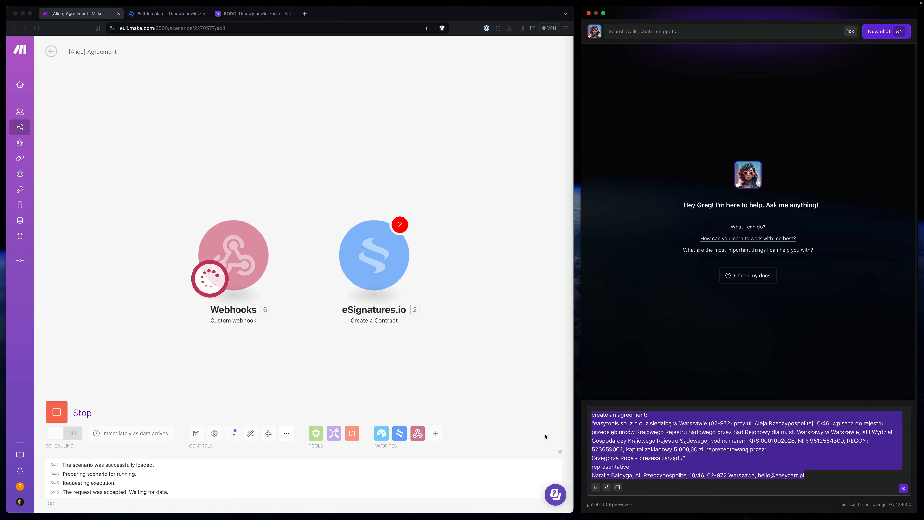
pyautogui.click(903, 488)
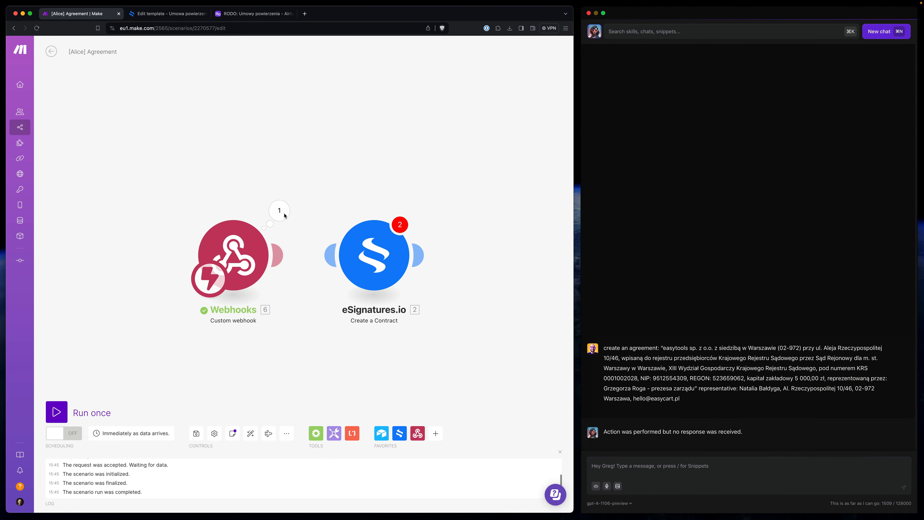
# - Inspect the webhook output's tenant_company_details and select the quoted company description in Alice
pyautogui.click(282, 214)
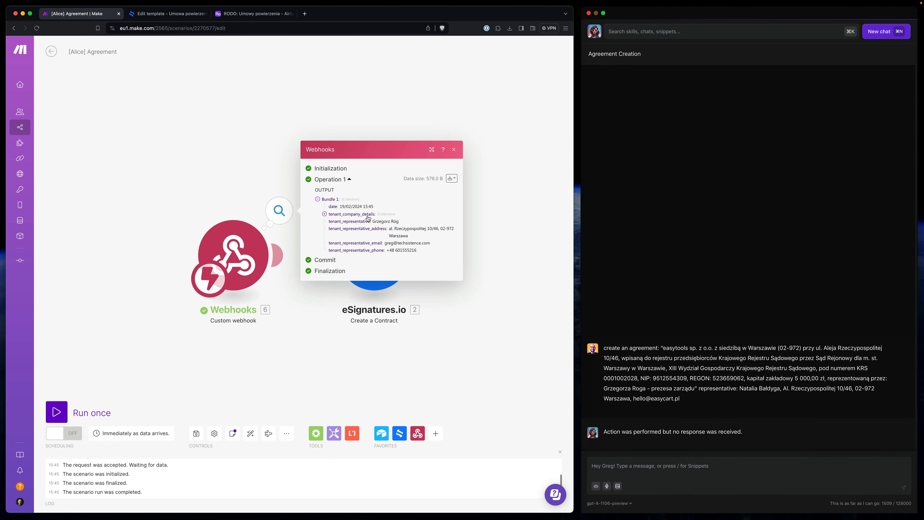
pyautogui.click(324, 214)
pyautogui.moveTo(346, 193)
pyautogui.mouseDown()
pyautogui.moveTo(401, 246)
pyautogui.moveTo(338, 182)
pyautogui.mouseUp()
pyautogui.click(402, 246)
pyautogui.click(357, 199)
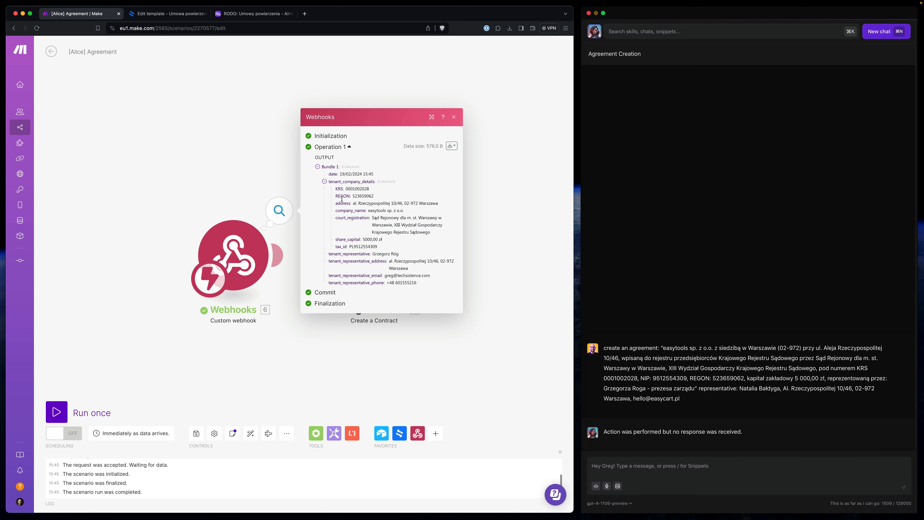
pyautogui.moveTo(329, 183); pyautogui.dragTo(374, 183)
pyautogui.click(680, 369)
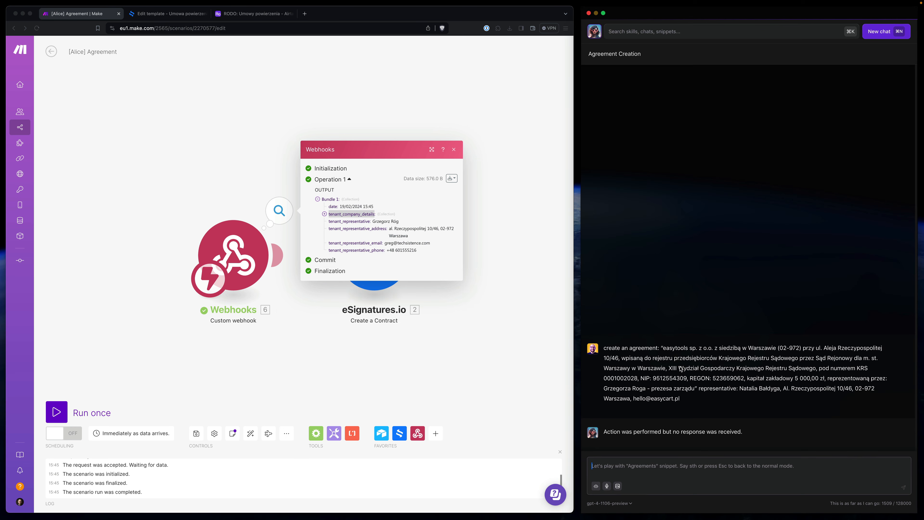
pyautogui.moveTo(664, 350); pyautogui.dragTo(695, 392)
pyautogui.hotkey('ctrl', 'c')
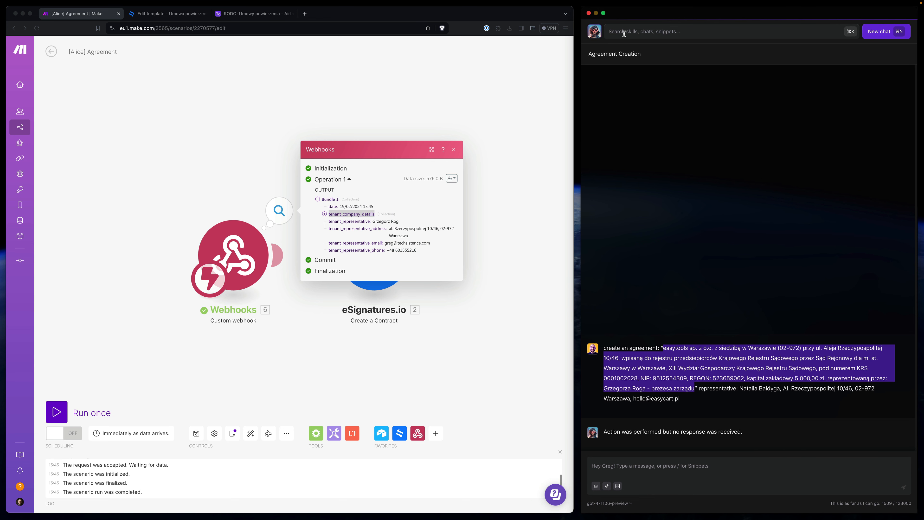
# - Open the Agreements snippet for editing in Alice's Snippets settings
pyautogui.click(594, 32)
pyautogui.click(874, 34)
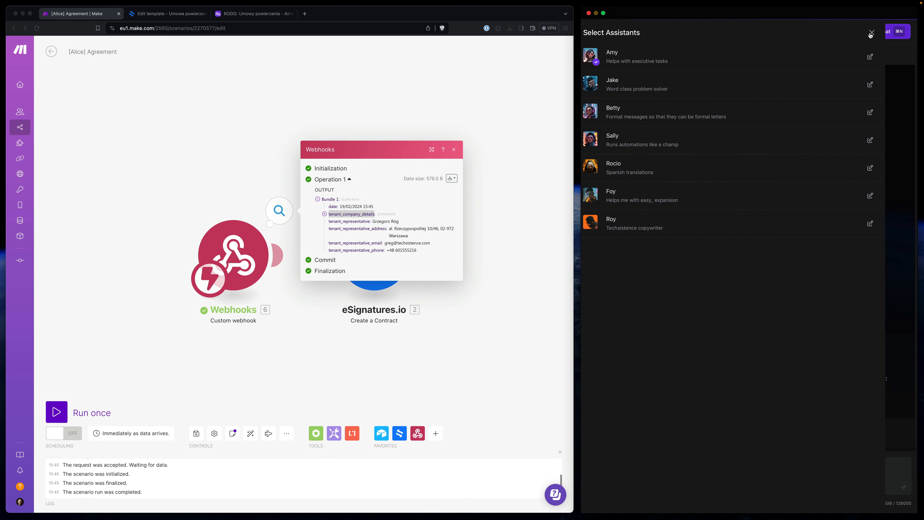
pyautogui.click(718, 33)
pyautogui.write('snipe')
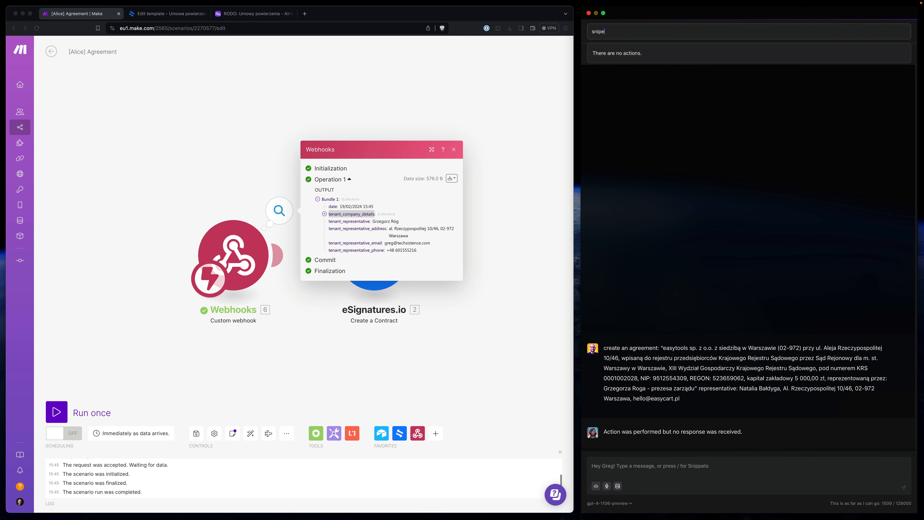
pyautogui.press('BackSpace')
pyautogui.press('Return')
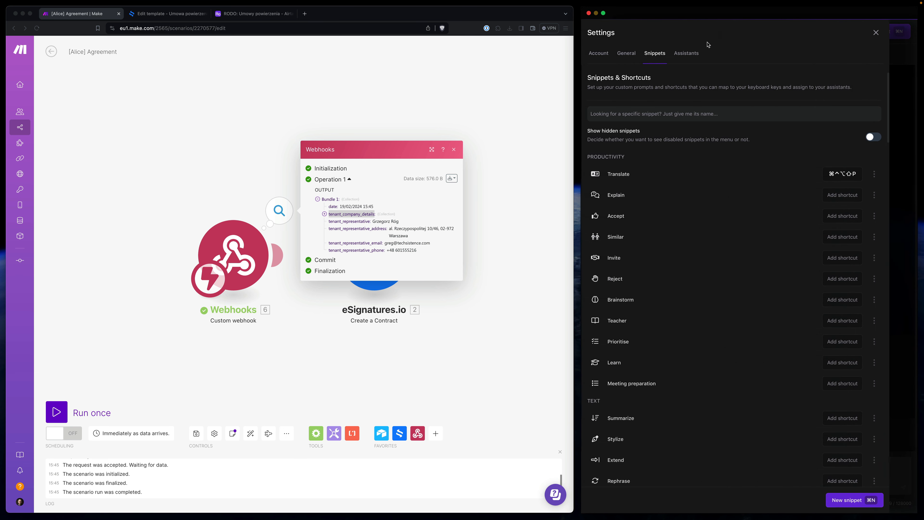
pyautogui.click(612, 110)
pyautogui.write('ag')
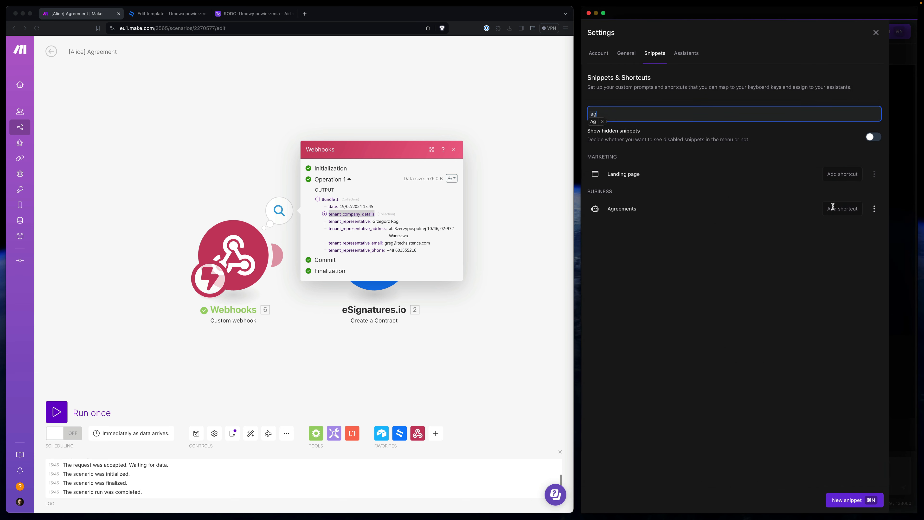
pyautogui.click(874, 210)
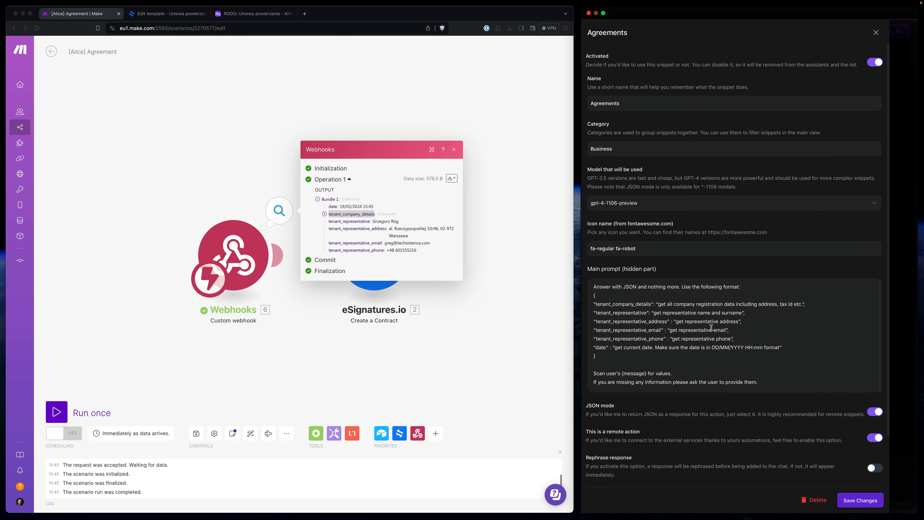
# - Append 'The tenant_company_details should follow this format:' with the quoted example, and save
pyautogui.click(778, 383)
pyautogui.press('Return')
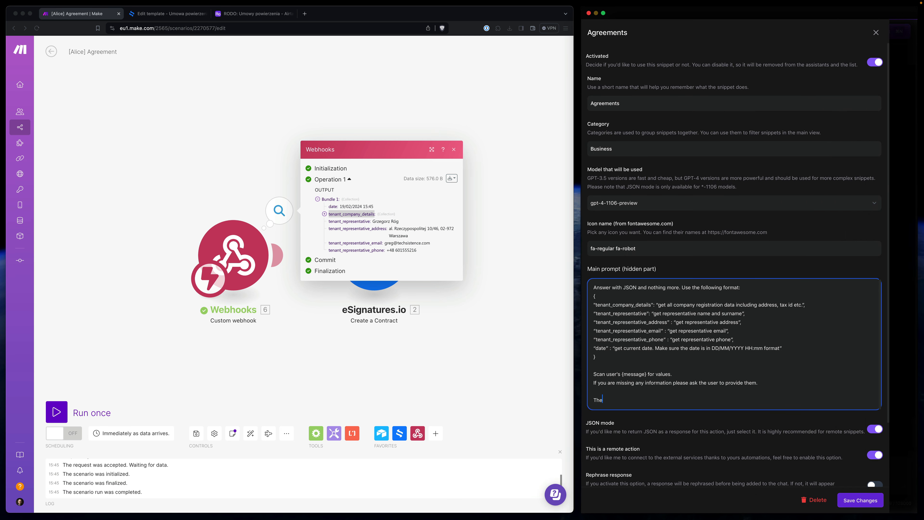
pyautogui.press('Return')
pyautogui.press('Return')
pyautogui.hotkey('ctrl', 'v')
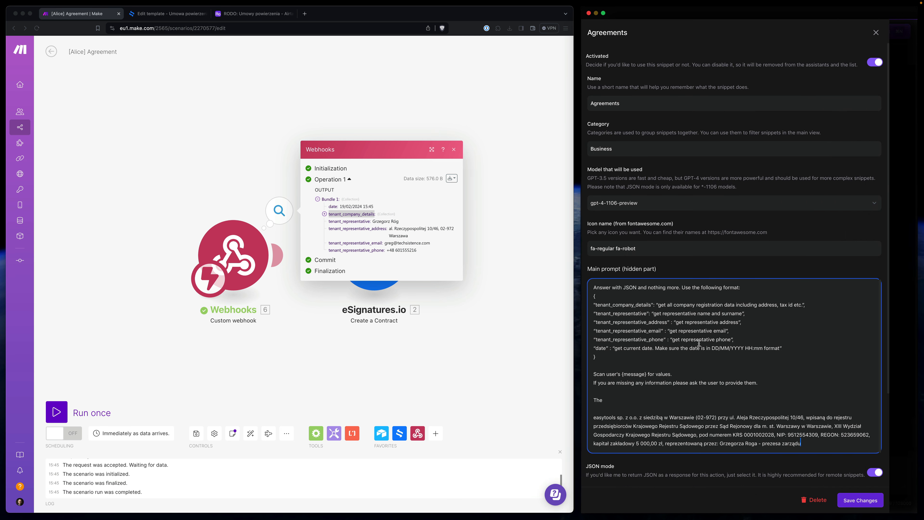
pyautogui.moveTo(596, 306); pyautogui.dragTo(653, 305)
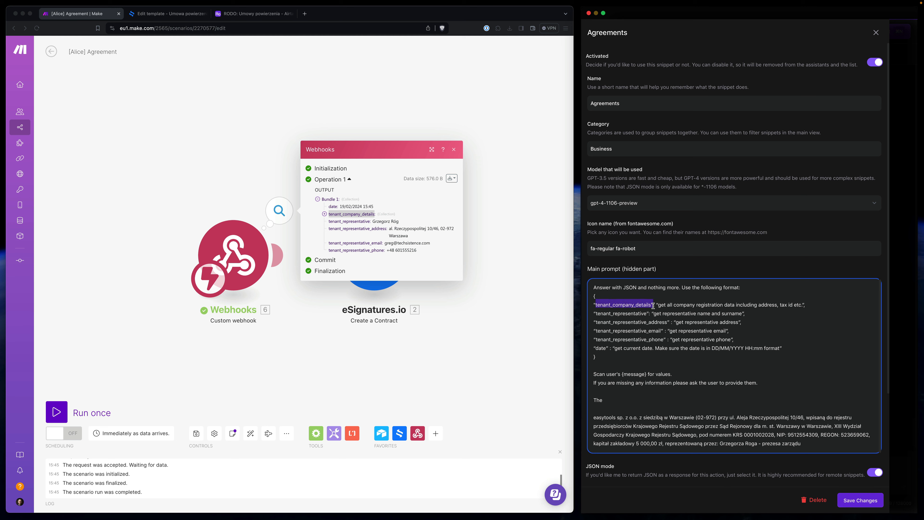
pyautogui.hotkey('ctrl', 'c')
pyautogui.click(611, 401)
pyautogui.hotkey('ctrl', 'v')
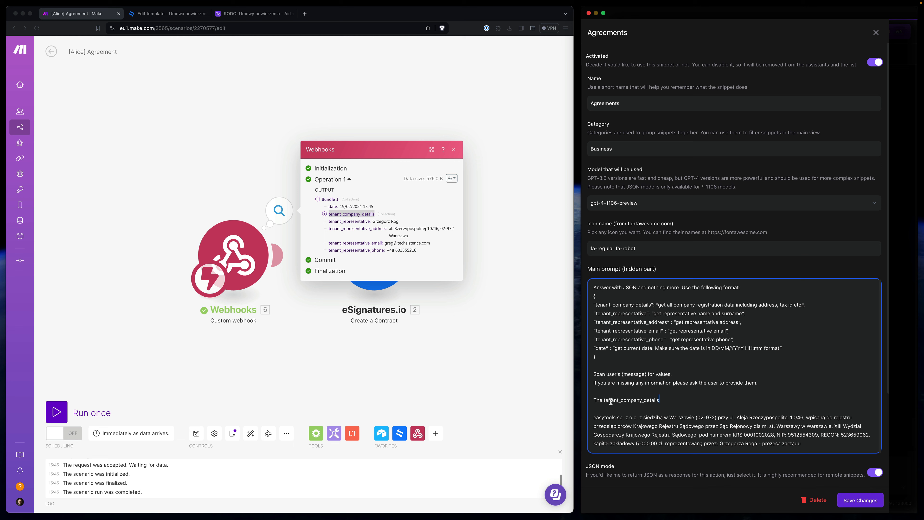
pyautogui.write('s')
pyautogui.press('BackSpace')
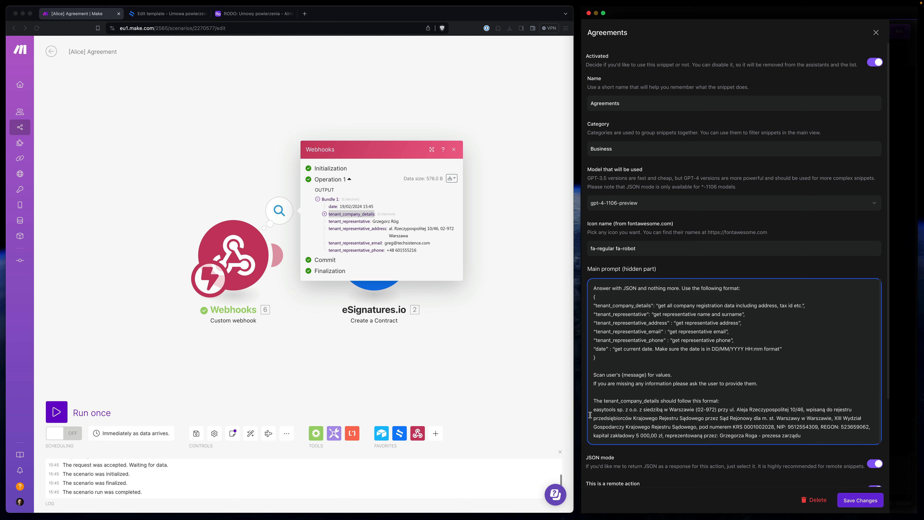
pyautogui.write('"')
pyautogui.click(803, 436)
pyautogui.write('"')
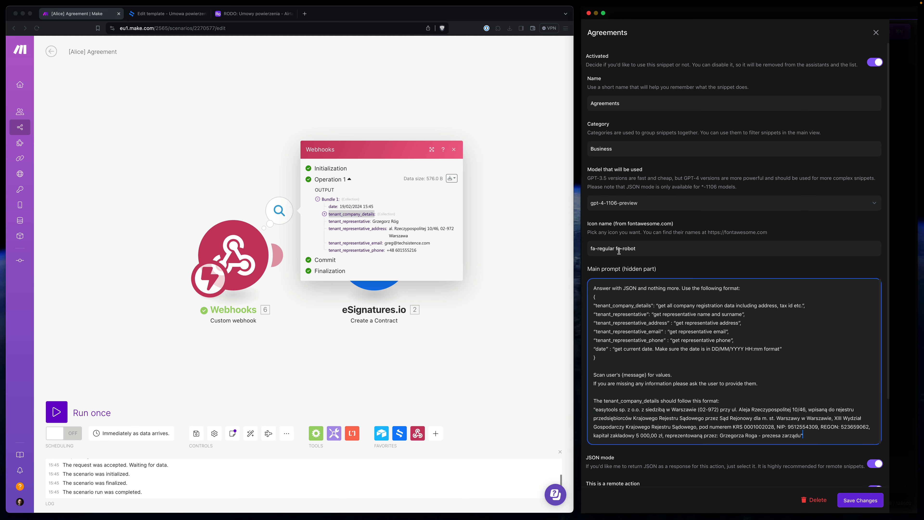
pyautogui.click(859, 499)
pyautogui.click(876, 33)
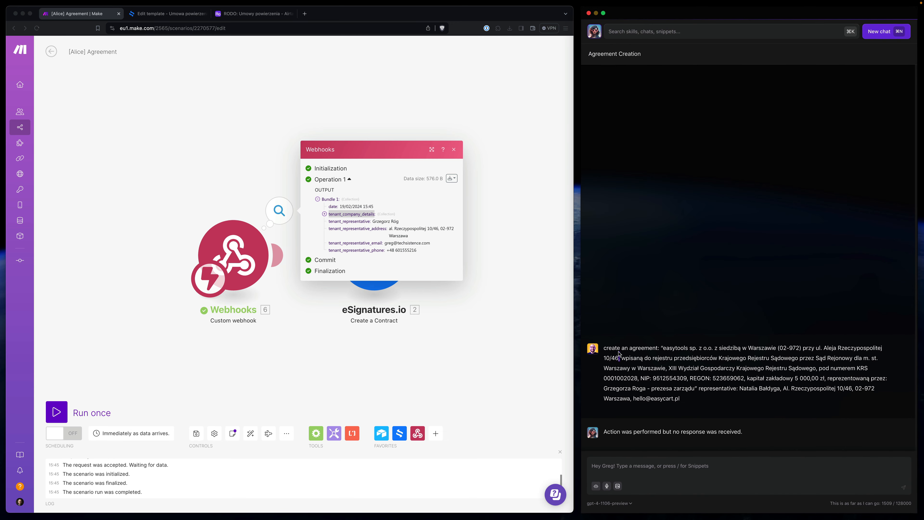
# - In a new Agreements-snippet chat, run the scenario once and send the agreement prompt
pyautogui.tripleClick(618, 353)
pyautogui.press('super+n')
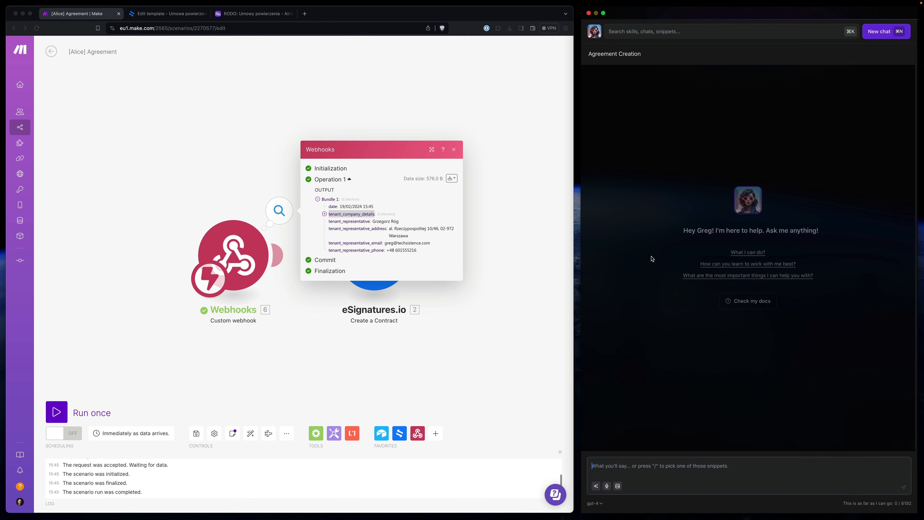
pyautogui.press('/')
pyautogui.write('ag')
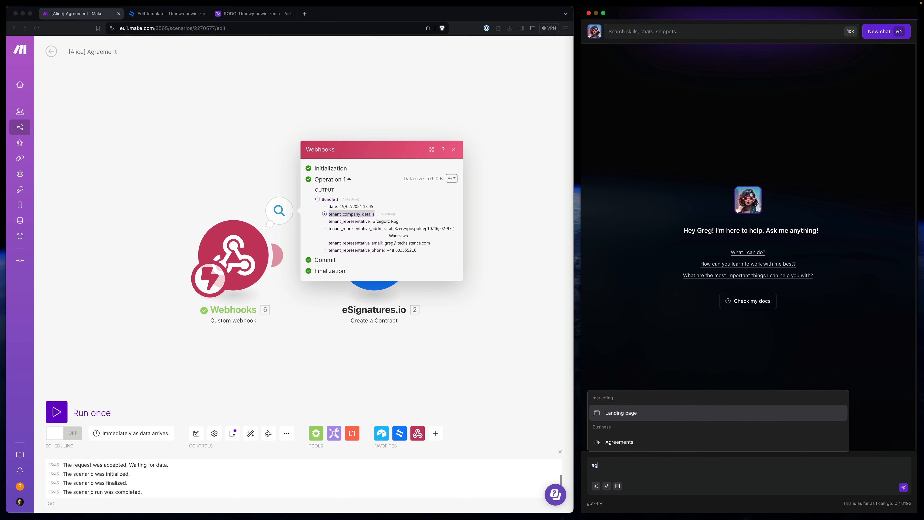
pyautogui.press('Down')
pyautogui.press('Return')
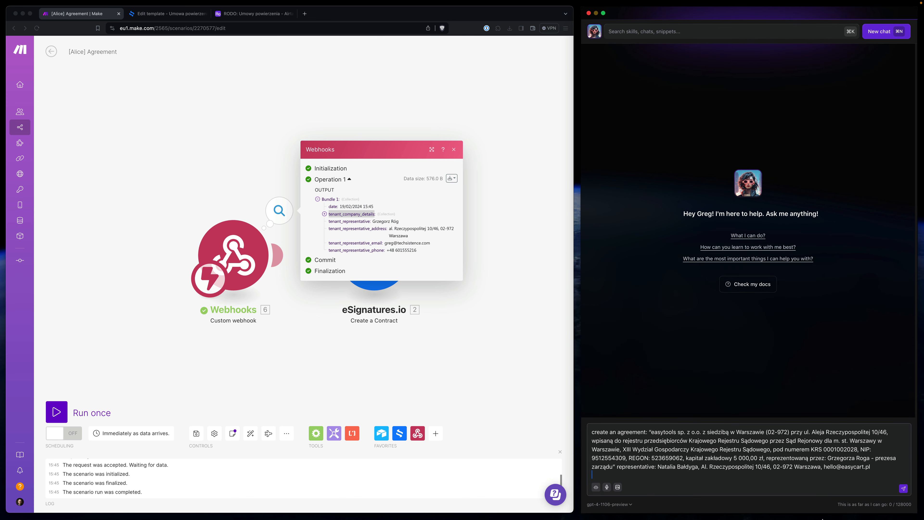
pyautogui.click(56, 412)
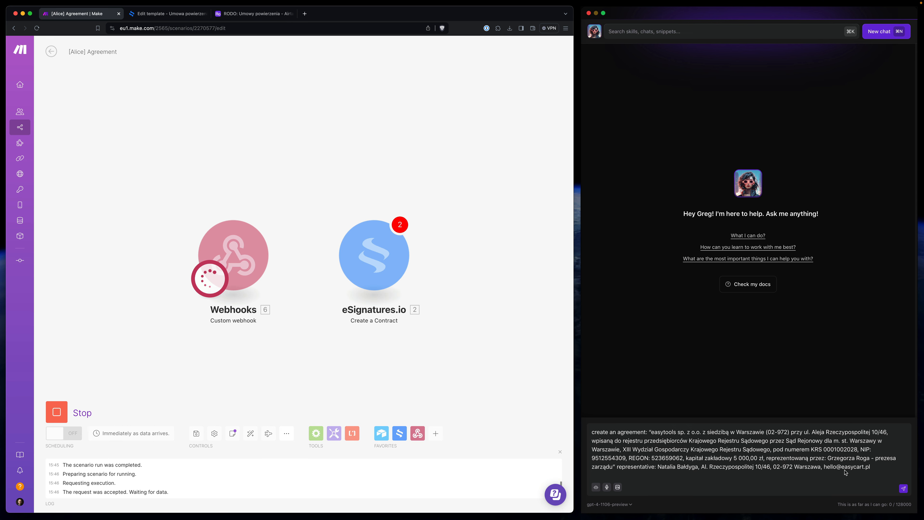
pyautogui.click(903, 489)
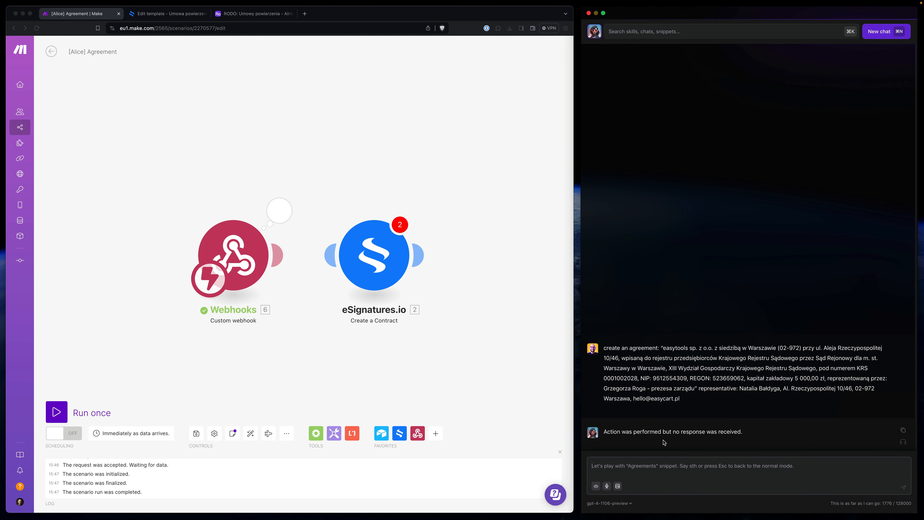
# - Review the webhook's Operation 1 output, including the representative's phone number, then close it
pyautogui.click(280, 215)
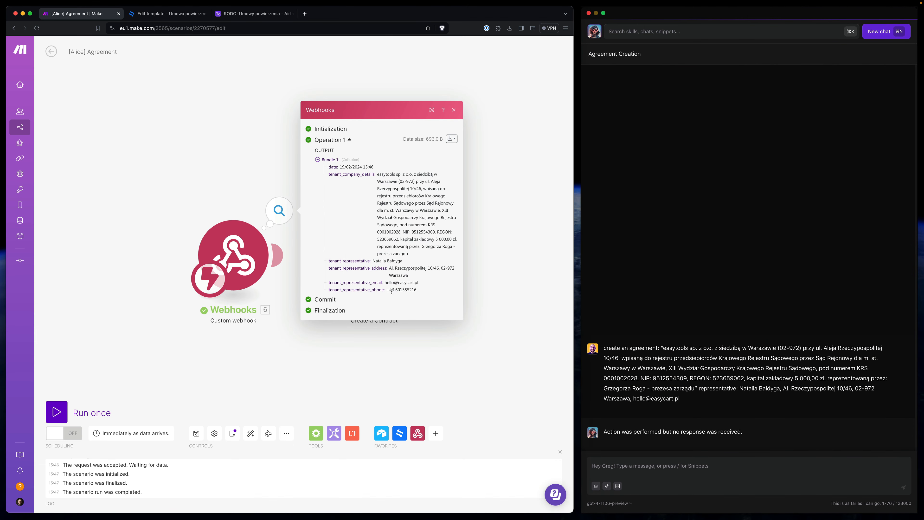
pyautogui.moveTo(392, 292); pyautogui.dragTo(423, 293)
pyautogui.click(374, 289)
pyautogui.press('Escape')
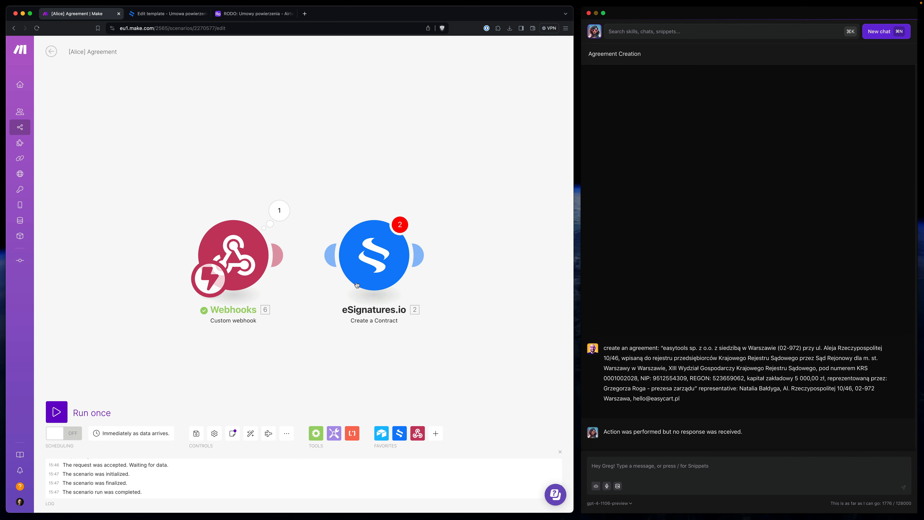
# - Remap placeholder Items 1–4 to the webhook's date, company details, representative e-mail and address
pyautogui.click(352, 260)
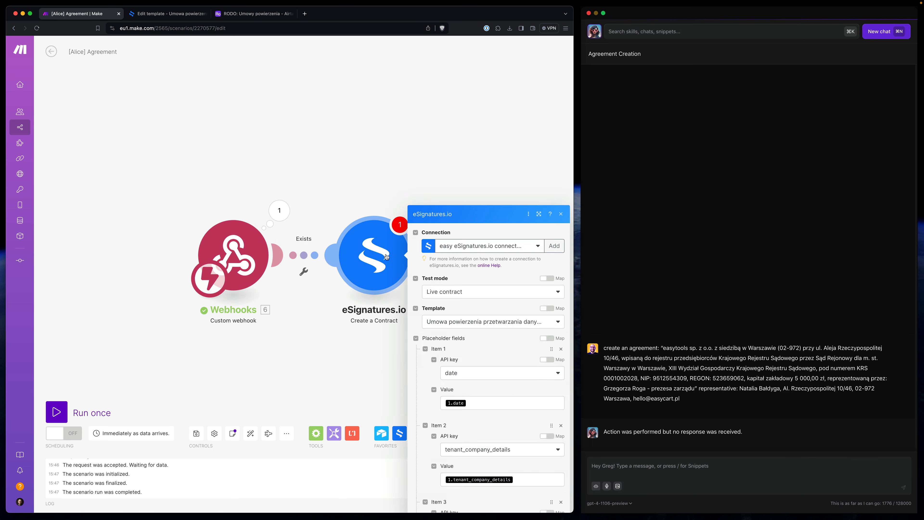
pyautogui.click(301, 236)
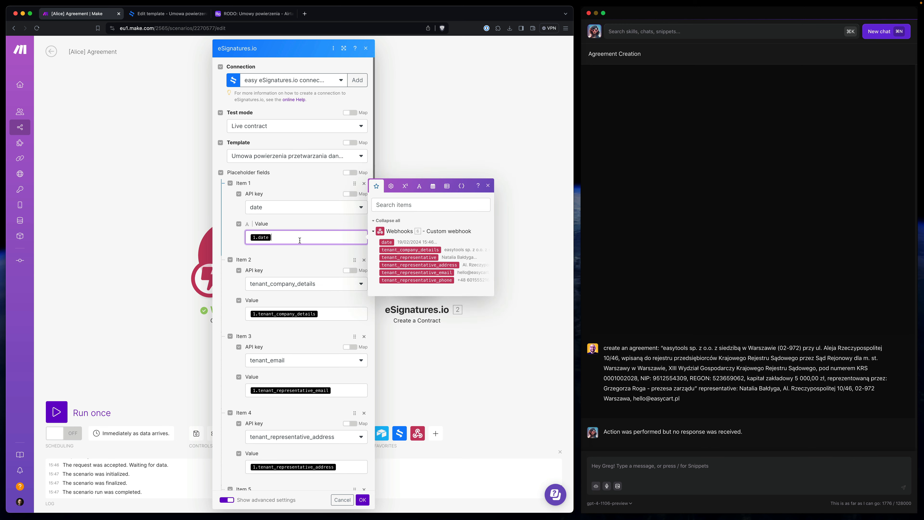
pyautogui.press('BackSpace')
pyautogui.click(386, 242)
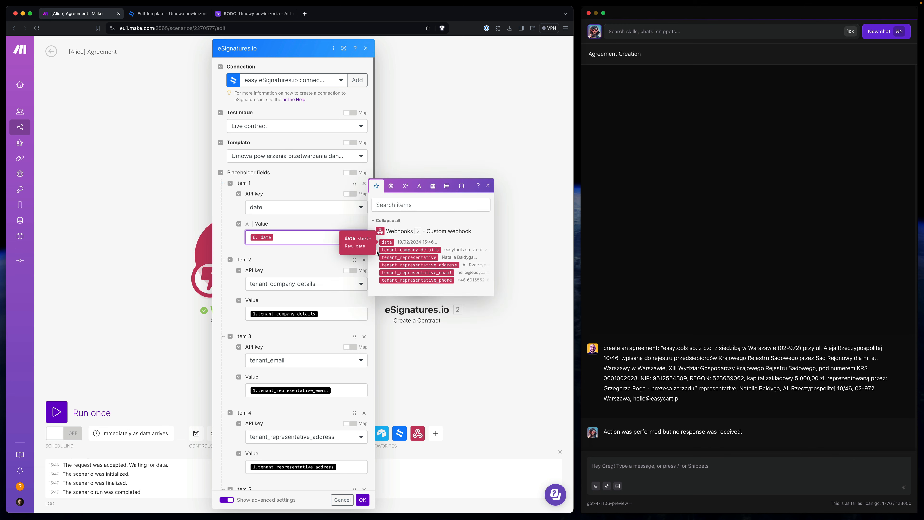
pyautogui.click(340, 312)
pyautogui.click(410, 326)
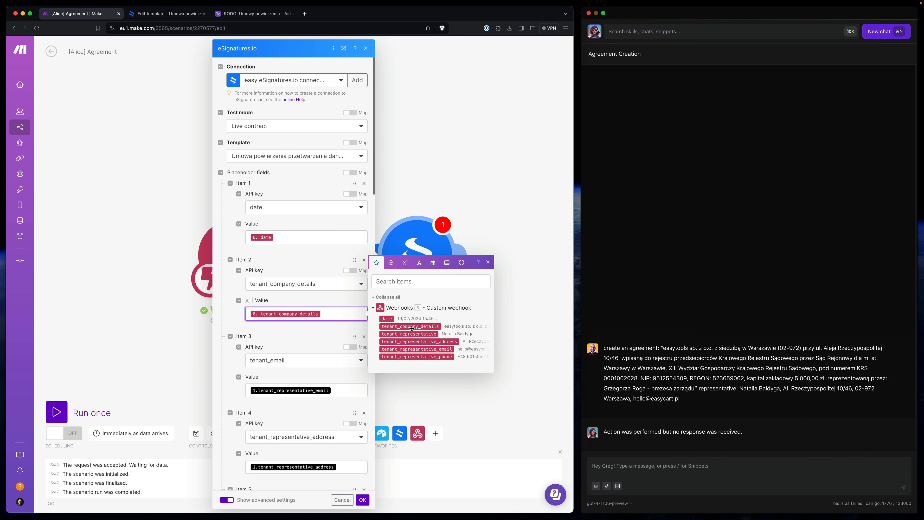
pyautogui.click(349, 393)
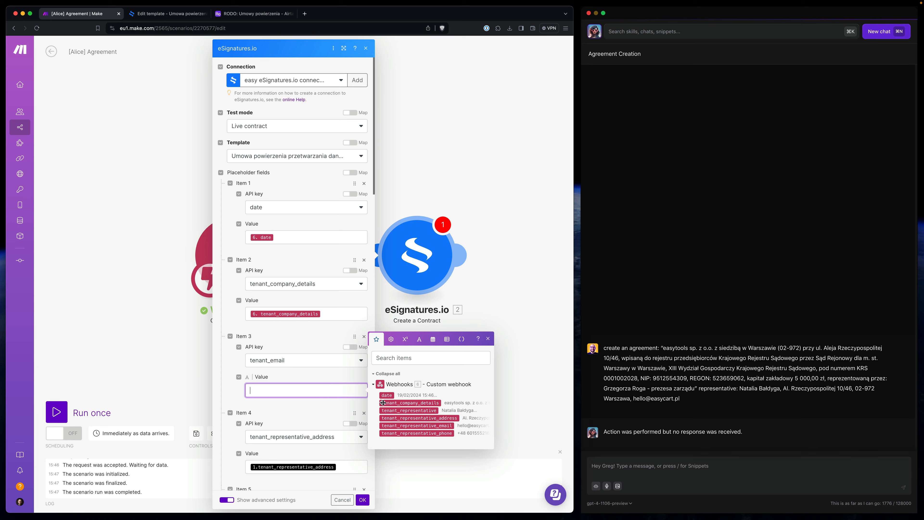
pyautogui.click(418, 426)
pyautogui.click(349, 465)
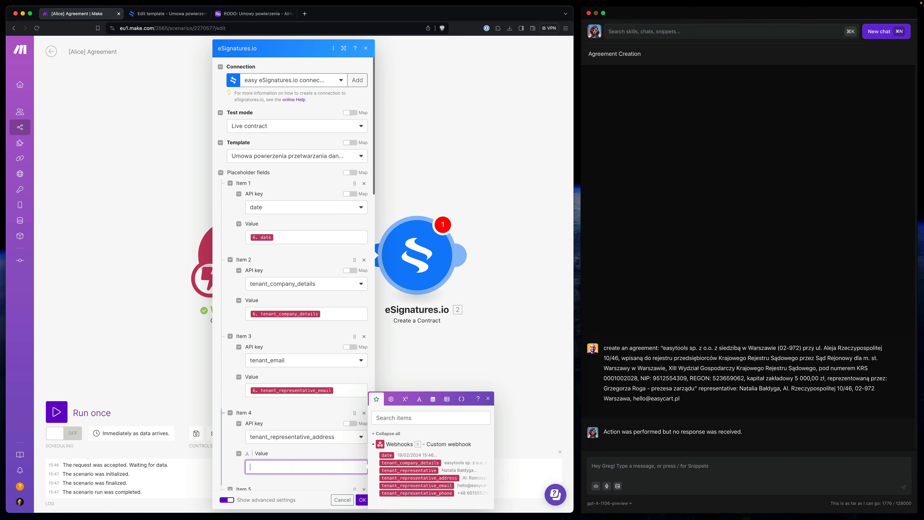
pyautogui.click(434, 481)
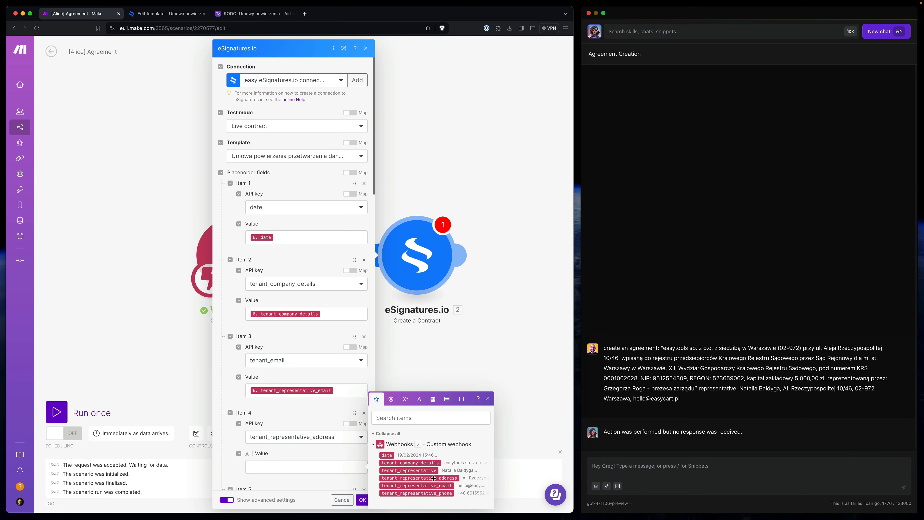
# - Remap Items 5–7 to representative, e-mail and phone, and the signer name to tenant_representative
pyautogui.scroll(-8, 352, 264)
pyautogui.click(327, 239)
pyautogui.press('BackSpace')
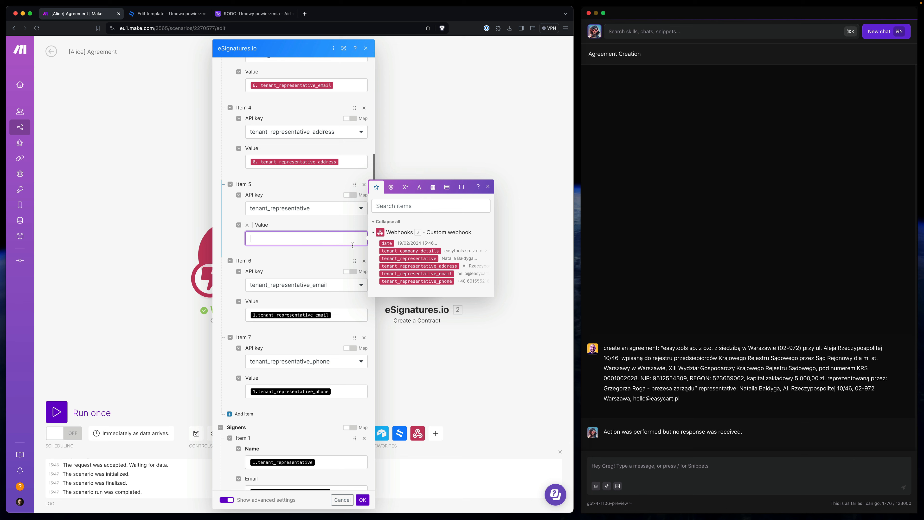
pyautogui.click(408, 258)
pyautogui.click(327, 314)
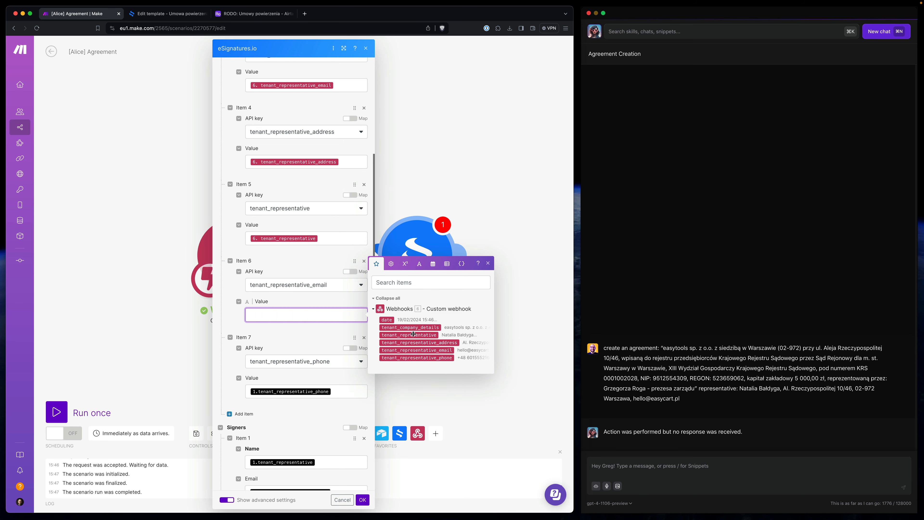
pyautogui.click(418, 349)
pyautogui.click(349, 391)
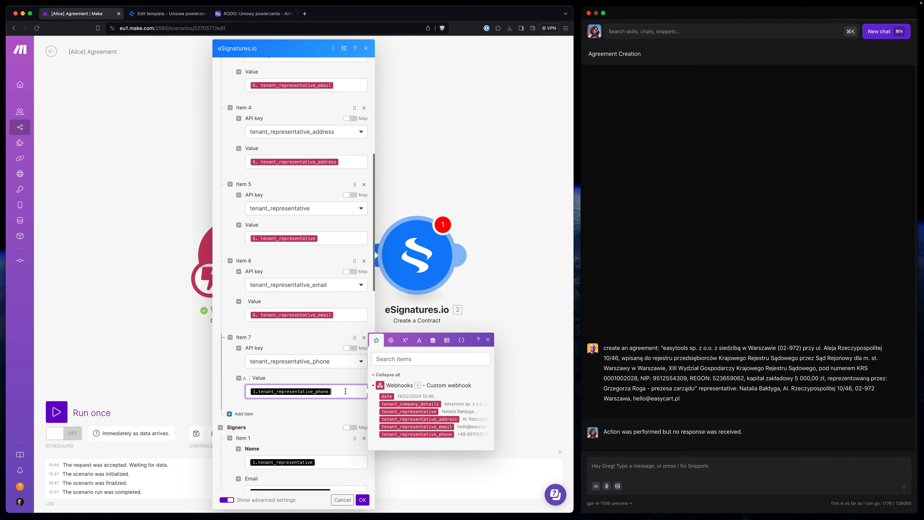
pyautogui.press('BackSpace')
pyautogui.click(422, 434)
pyautogui.scroll(-3, 344, 435)
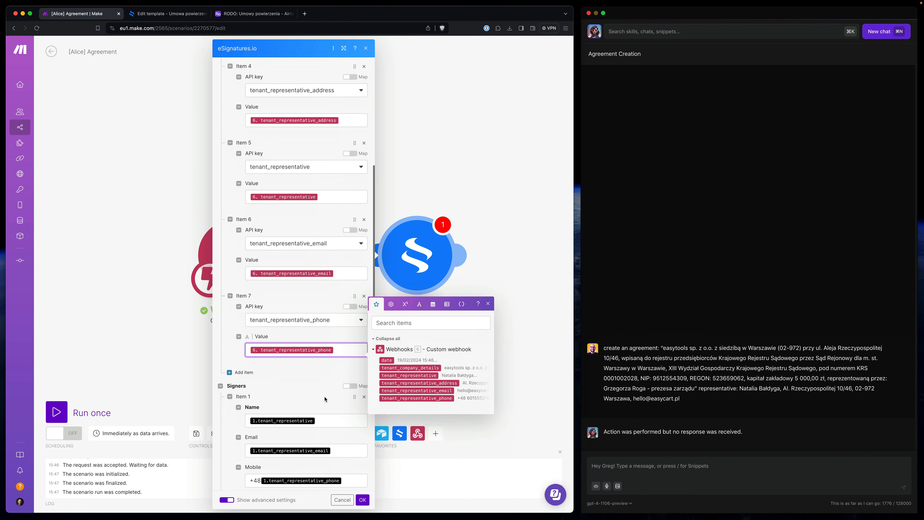
pyautogui.click(306, 381)
pyautogui.press('BackSpace')
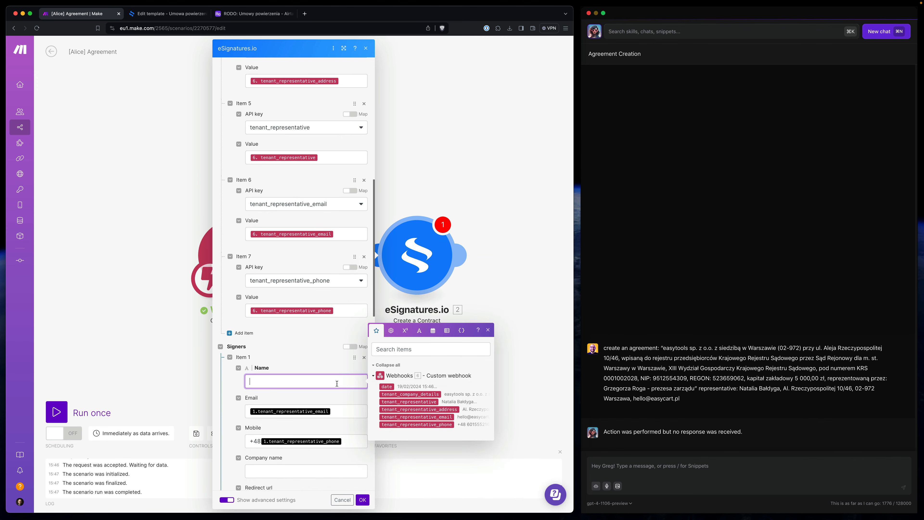
pyautogui.click(420, 401)
pyautogui.click(344, 412)
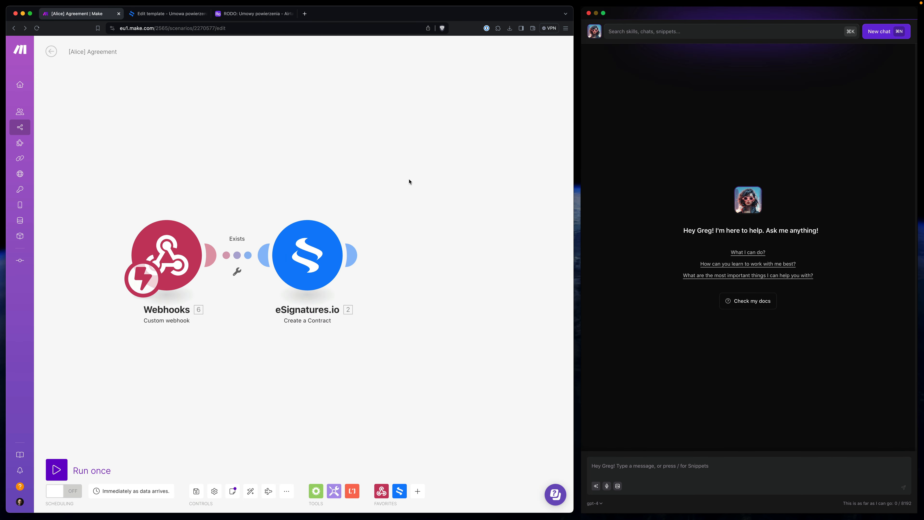
# - Add a Webhook response with body '{"data" : "contract created' plus the Contract id, and save
pyautogui.click(352, 255)
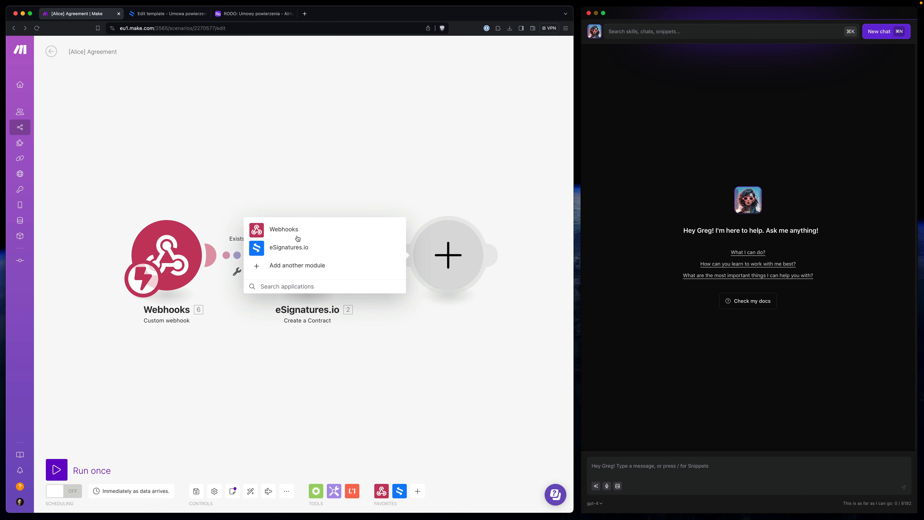
pyautogui.click(288, 232)
pyautogui.click(287, 257)
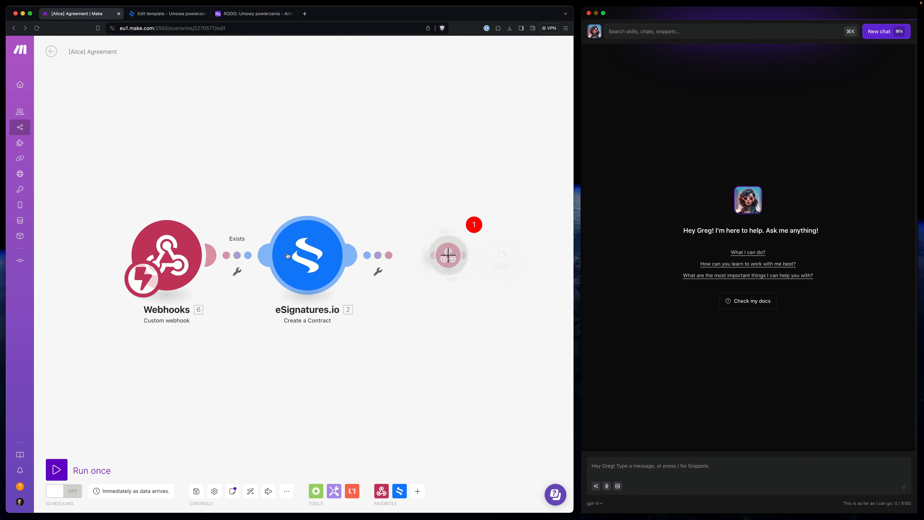
pyautogui.click(275, 280)
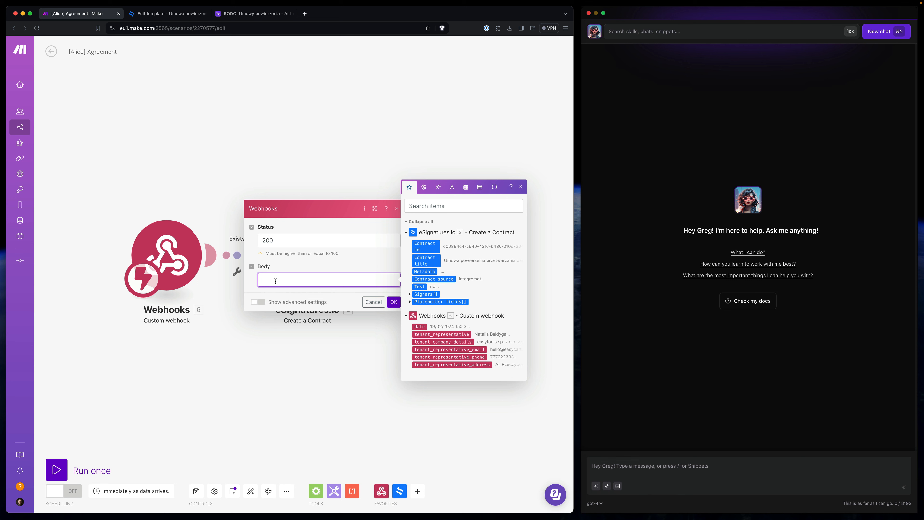
pyautogui.write('{"data" : "contract created')
pyautogui.moveTo(420, 250); pyautogui.dragTo(367, 286)
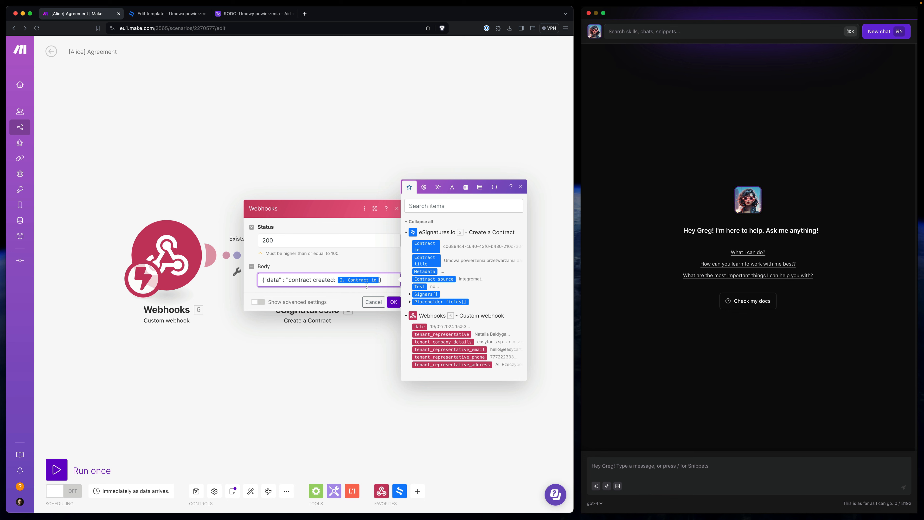
pyautogui.click(393, 302)
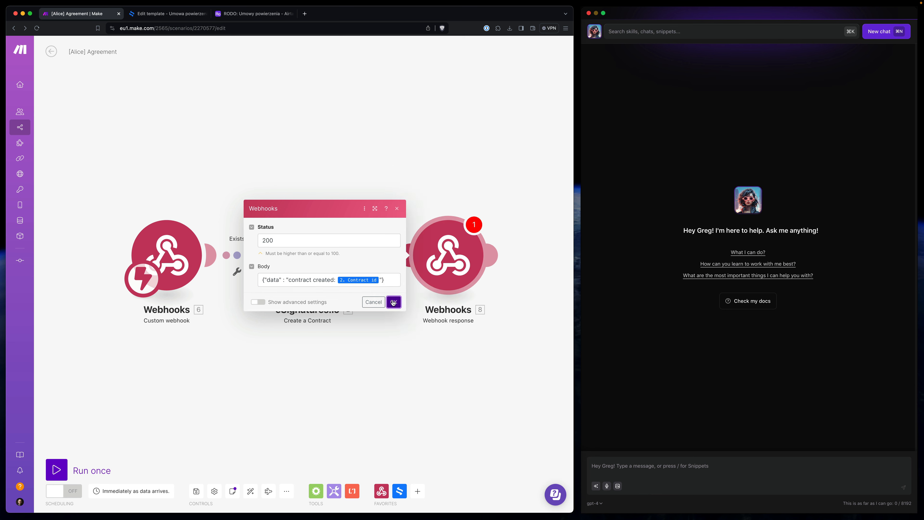
pyautogui.click(197, 492)
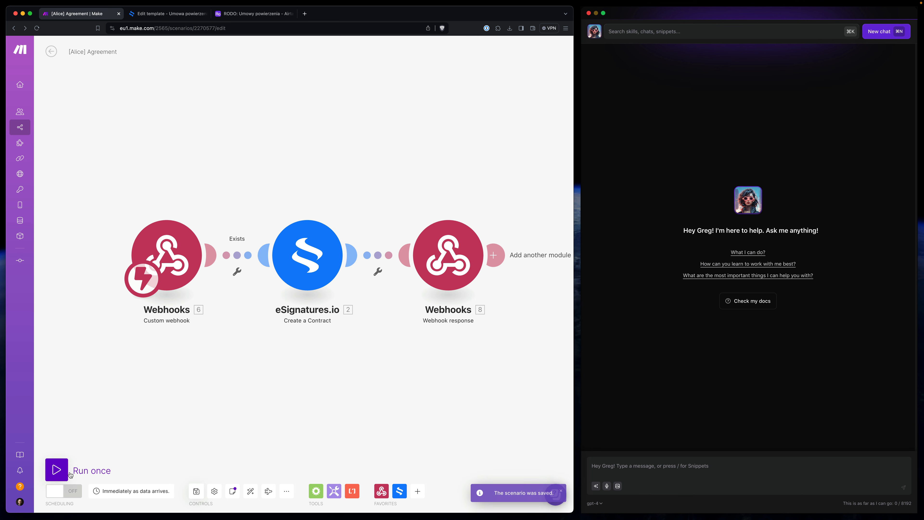
# - Run the scenario once and send the saved agreement request through Alice's Agreements snippet
pyautogui.click(56, 470)
pyautogui.click(642, 390)
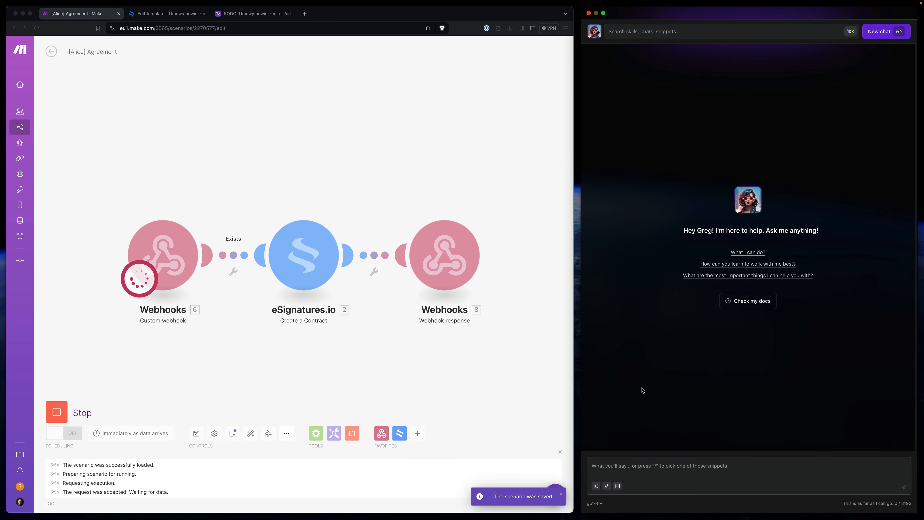
pyautogui.press('/')
pyautogui.write('agre')
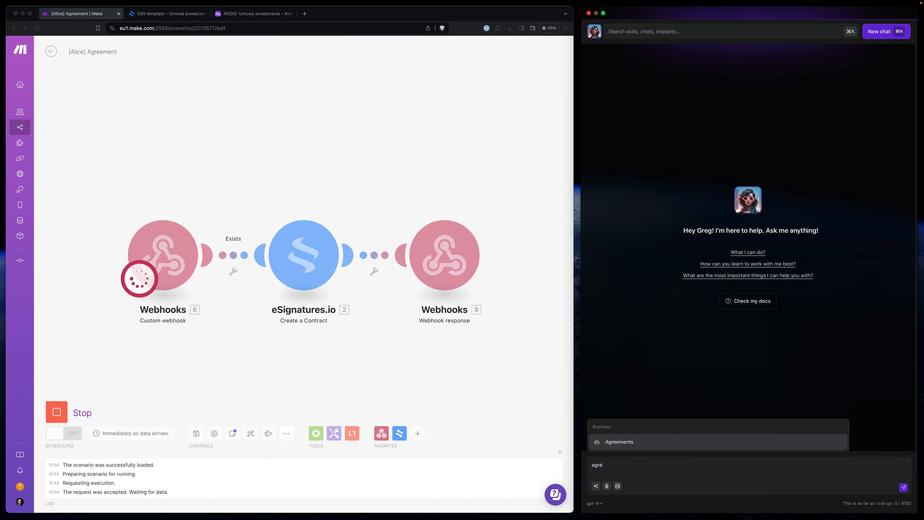
pyautogui.press('Return')
pyautogui.press('super+shift+v')
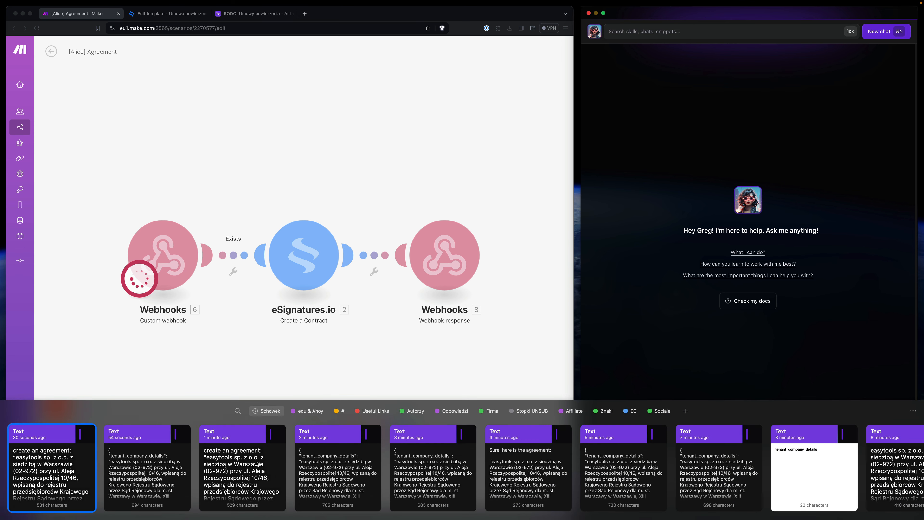
pyautogui.press('Return')
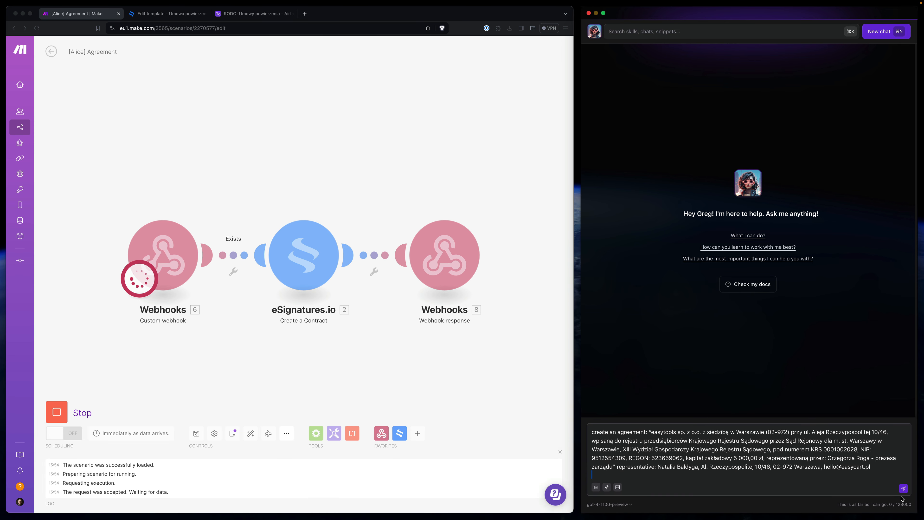
pyautogui.click(903, 488)
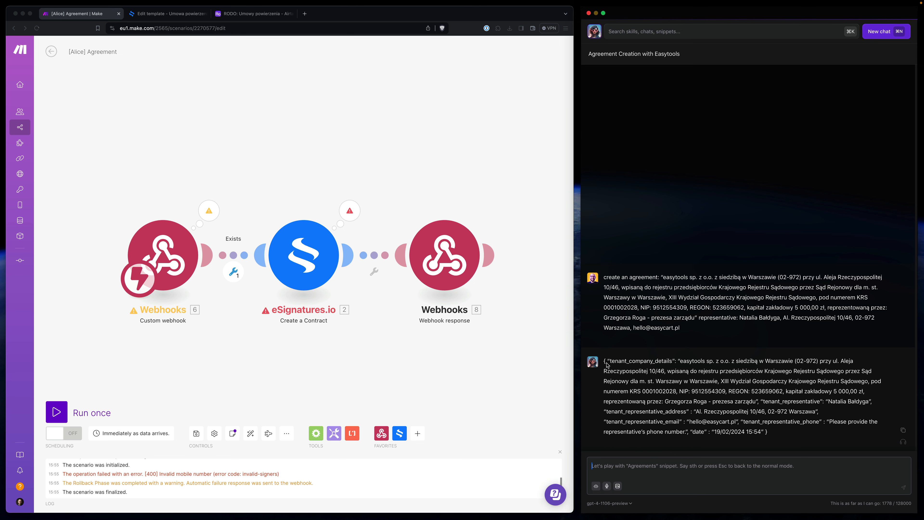
pyautogui.press('Escape')
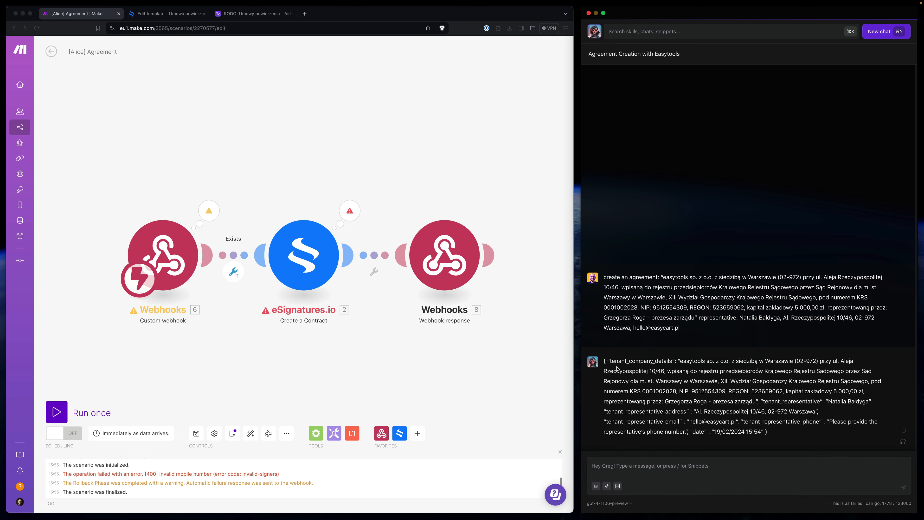
pyautogui.moveTo(611, 361); pyautogui.dragTo(685, 392)
pyautogui.click(685, 391)
pyautogui.moveTo(830, 422); pyautogui.dragTo(685, 433)
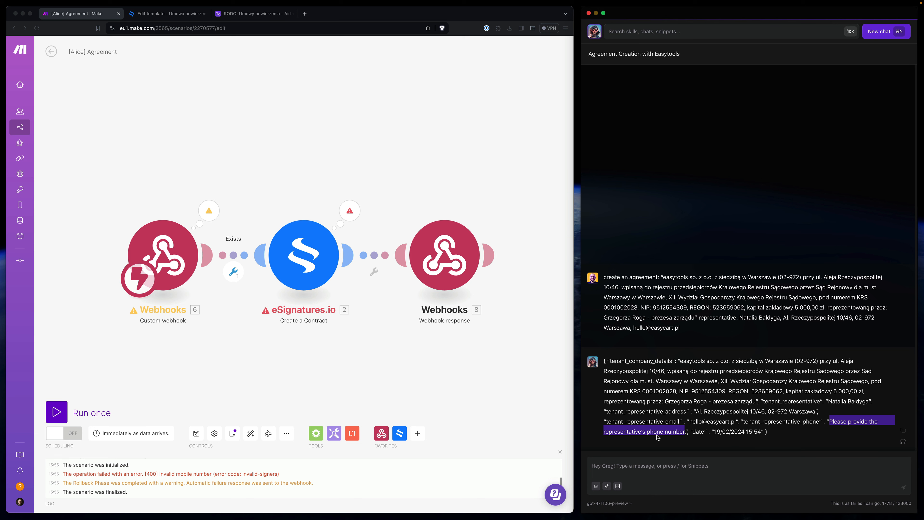
pyautogui.click(353, 218)
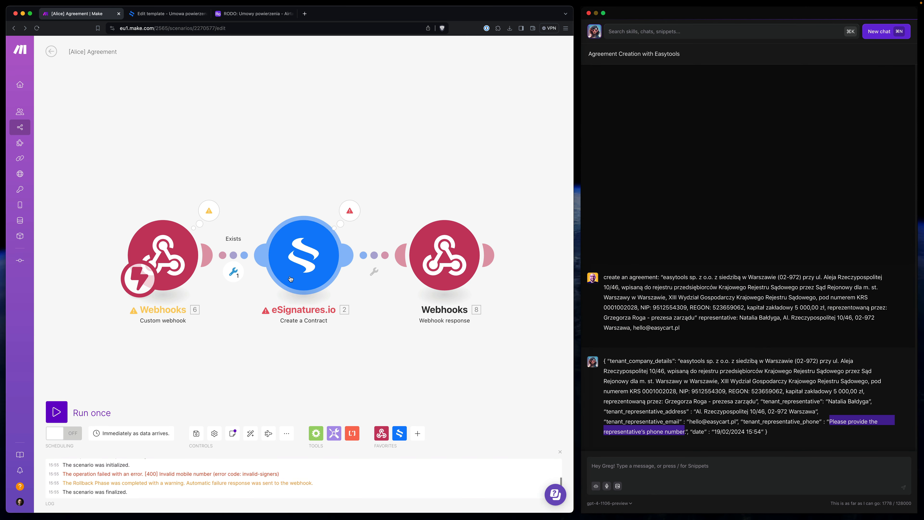
pyautogui.click(351, 212)
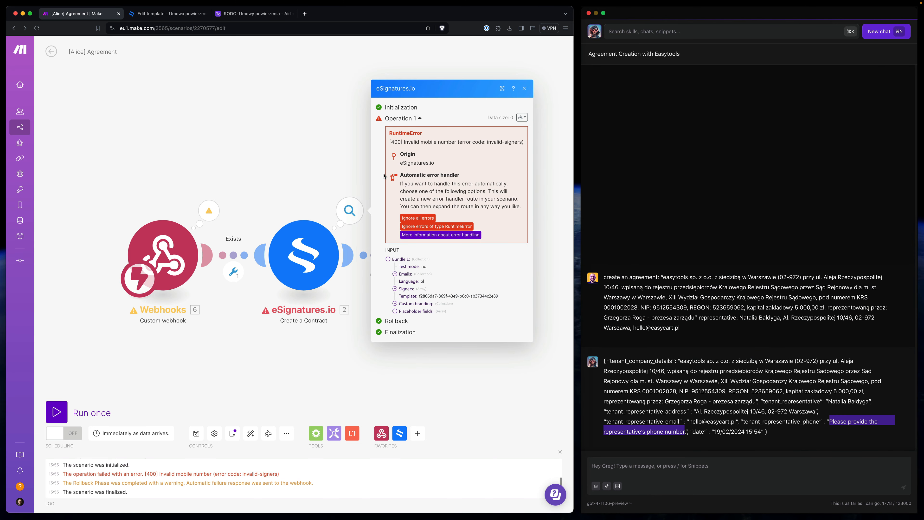
pyautogui.moveTo(402, 144); pyautogui.dragTo(469, 144)
pyautogui.click(492, 143)
pyautogui.click(364, 126)
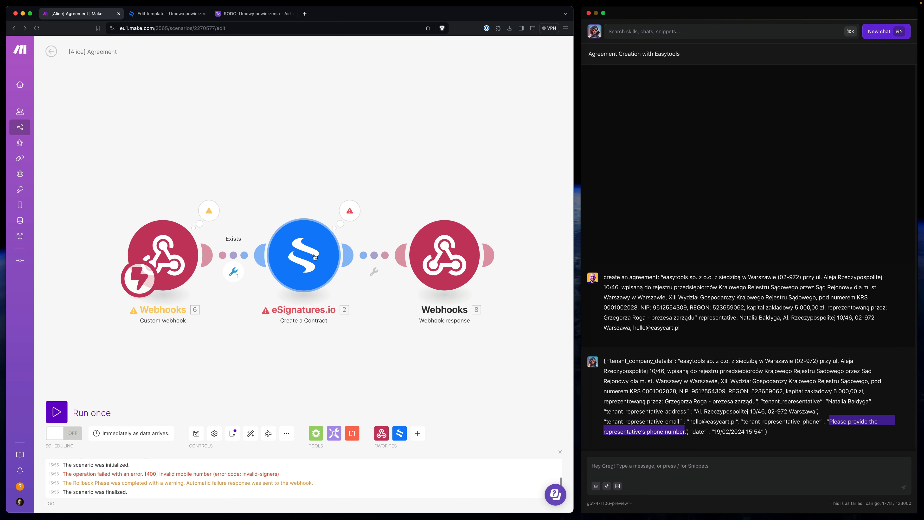
pyautogui.click(636, 466)
pyautogui.click(656, 466)
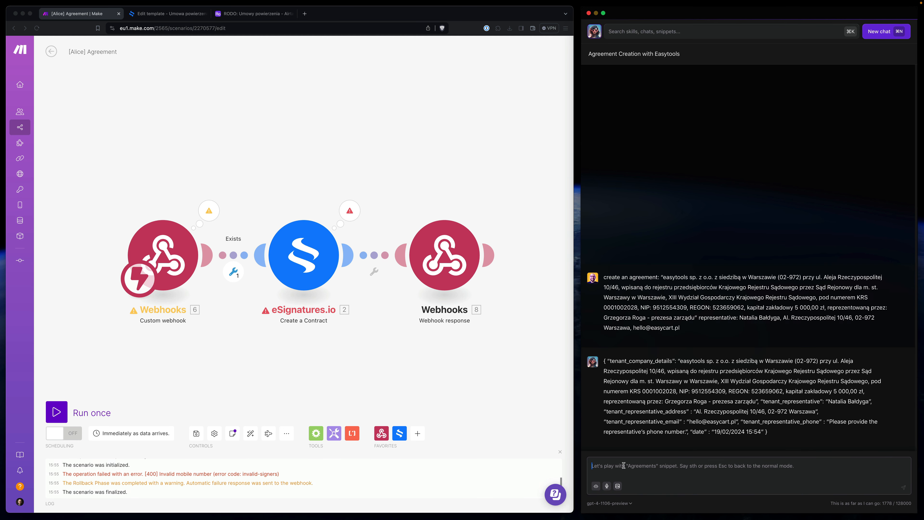
# - Run the scenario once and resend the agreement request to Alice with the representative's phone number appended
pyautogui.press('super+v')
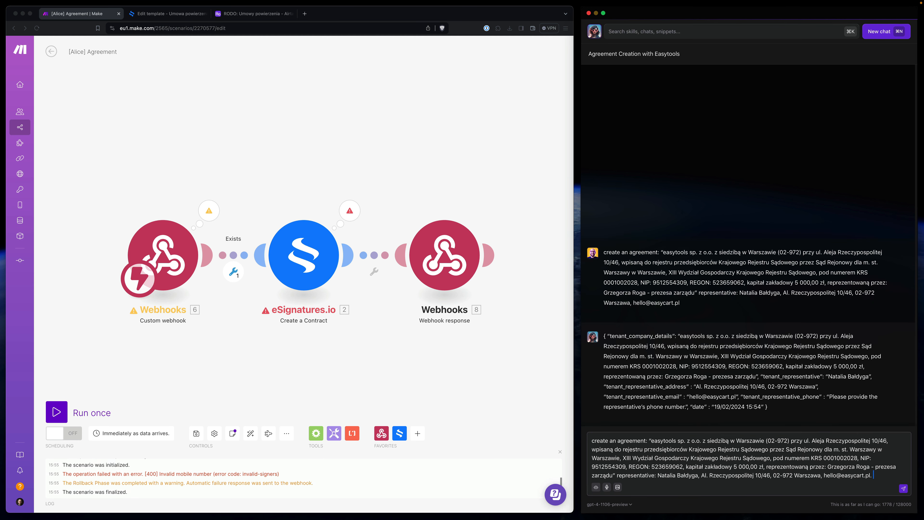
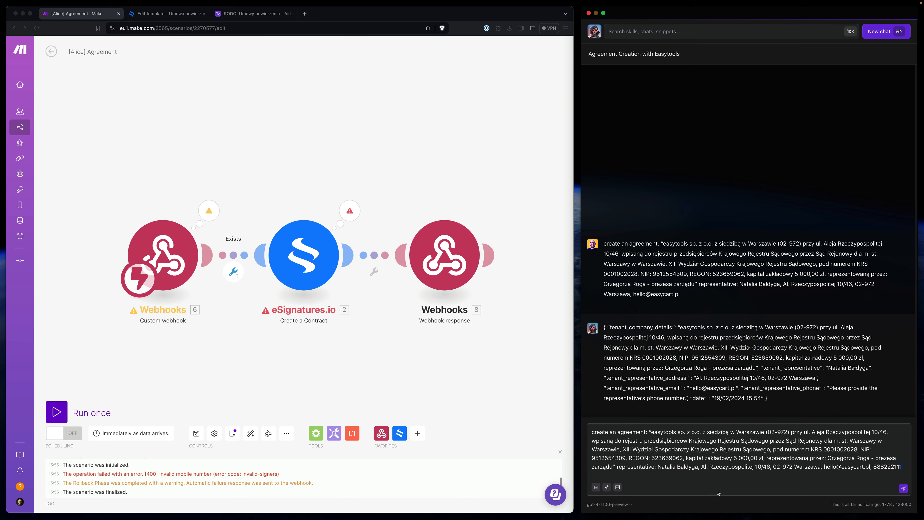
pyautogui.click(100, 416)
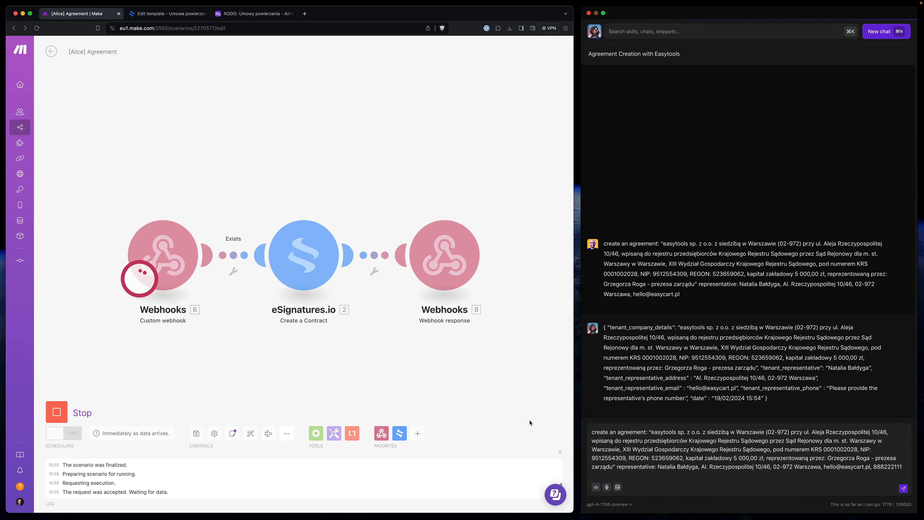
pyautogui.click(902, 489)
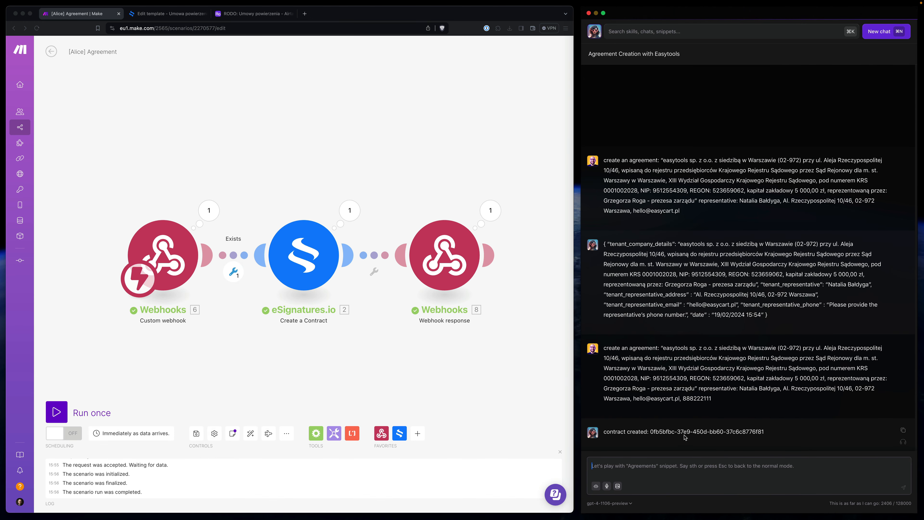
# - Check the eSignatures.io module's output to confirm the contract was created
pyautogui.click(350, 210)
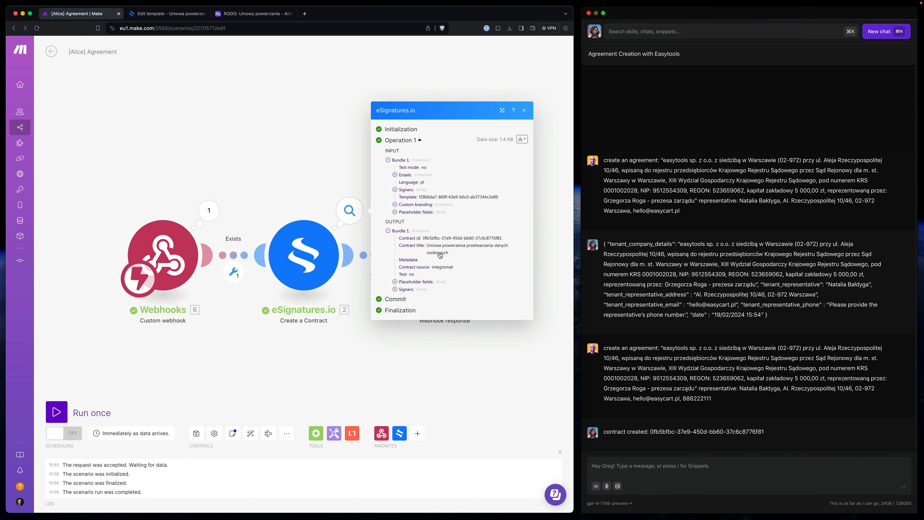
pyautogui.click(367, 230)
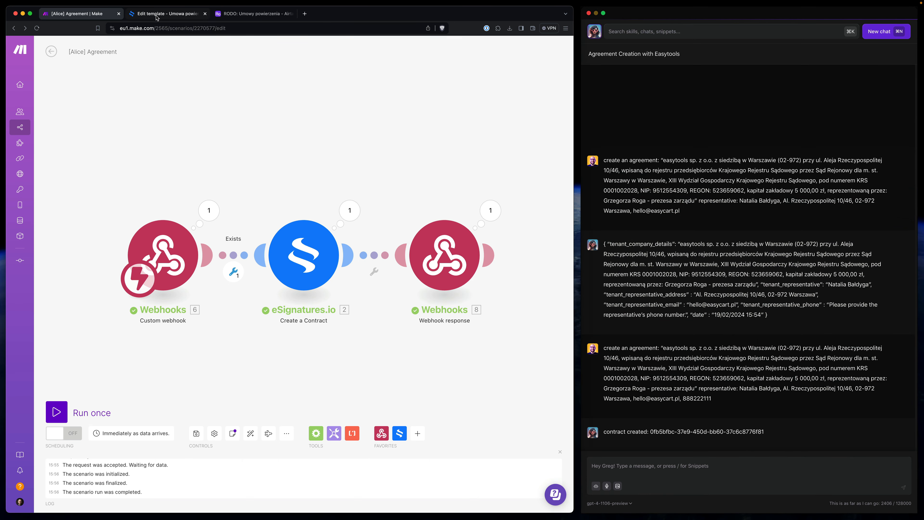
pyautogui.click(166, 13)
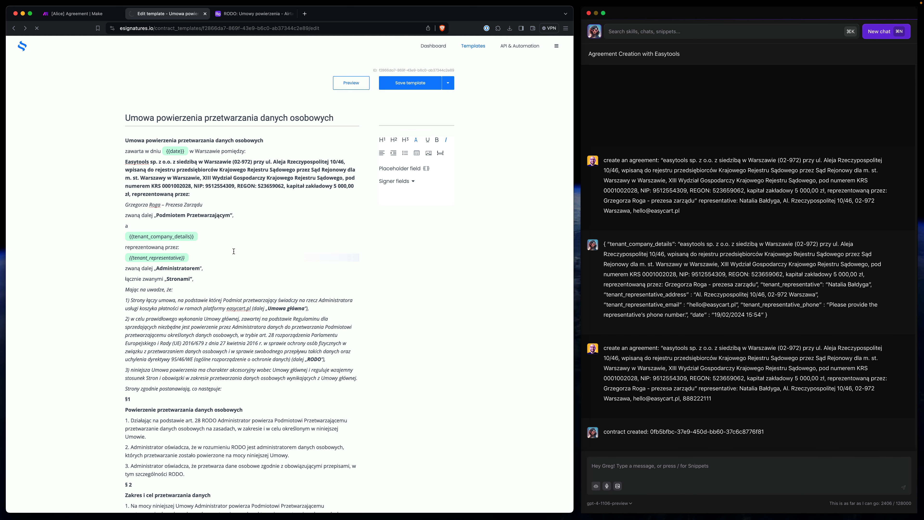
# - Open the newest contract's full agreement view from the eSignatures.io Dashboard
pyautogui.click(23, 47)
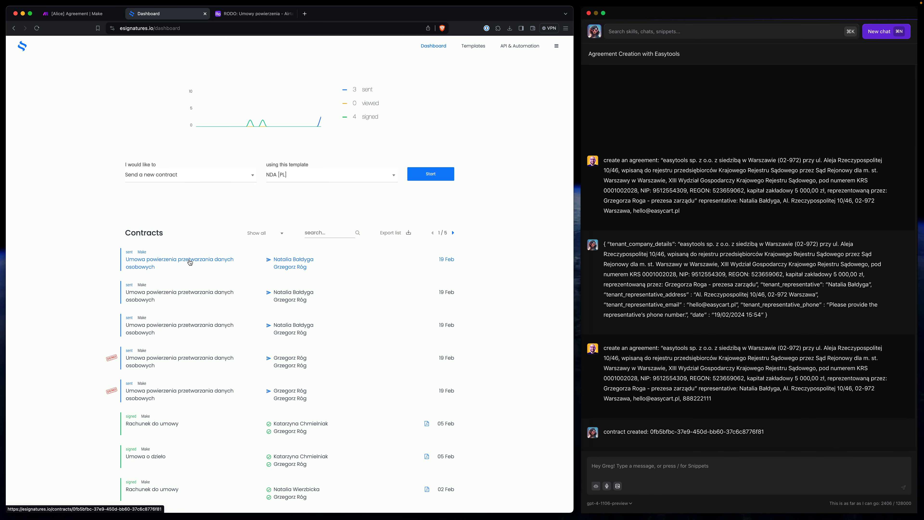
pyautogui.click(189, 262)
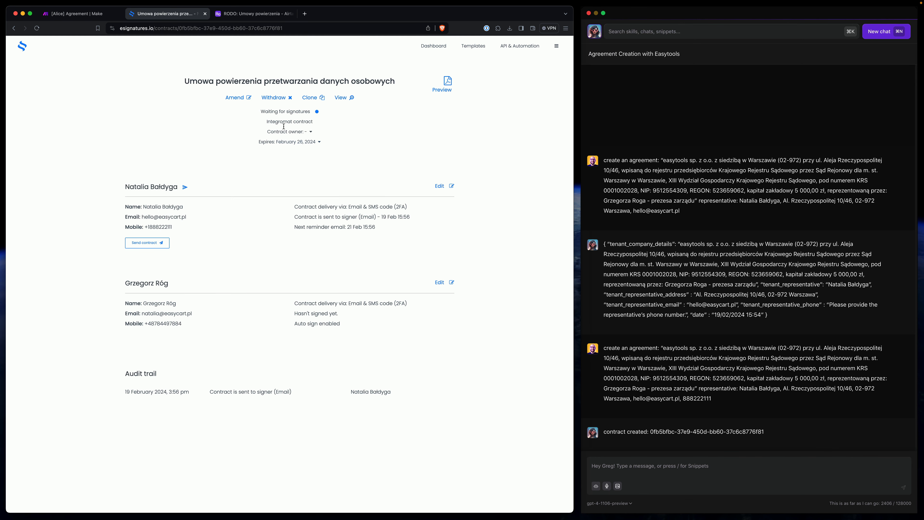
pyautogui.click(349, 97)
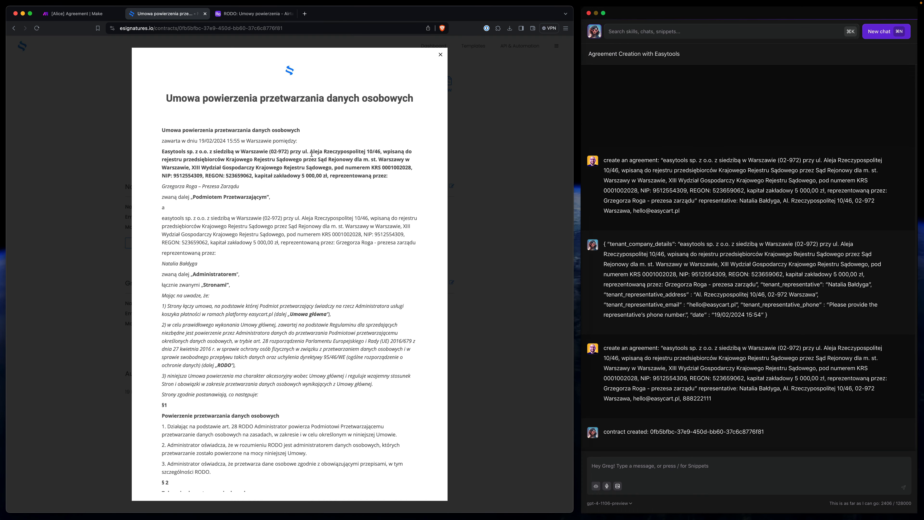
# - Verify the first party's company details and representative's name in the agreement, then close the preview
pyautogui.moveTo(162, 144); pyautogui.dragTo(336, 173)
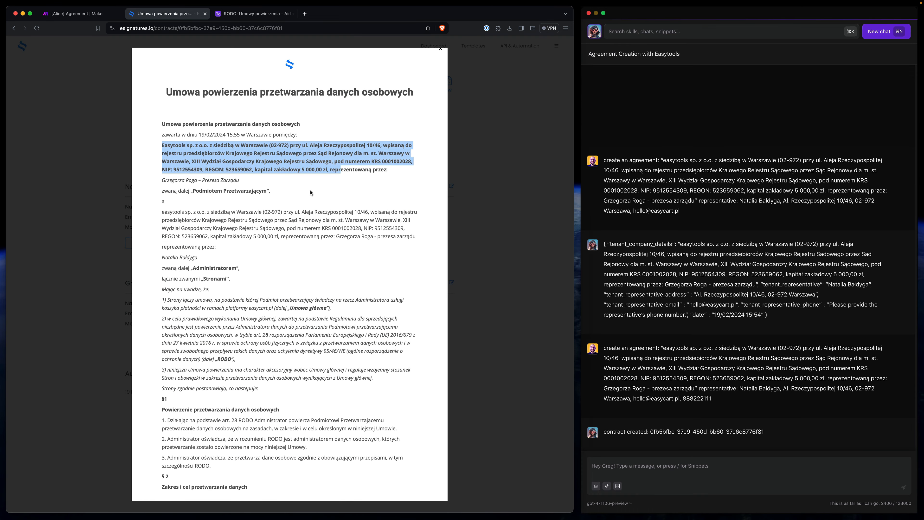
pyautogui.moveTo(164, 257); pyautogui.dragTo(195, 258)
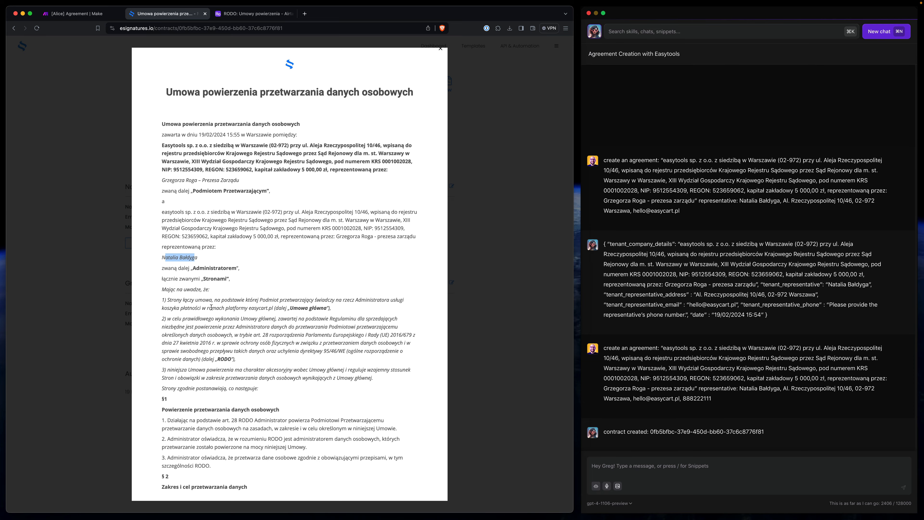
pyautogui.scroll(-15, 211, 307)
pyautogui.click(81, 46)
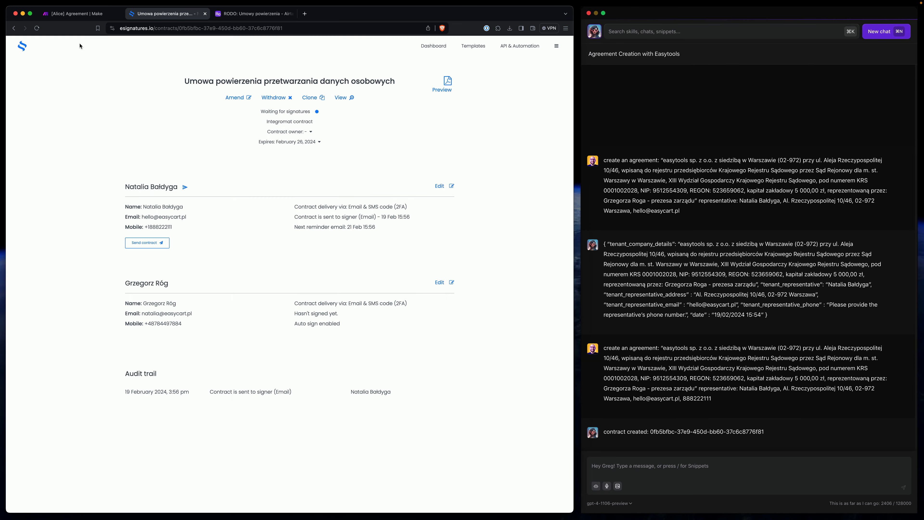
pyautogui.click(77, 14)
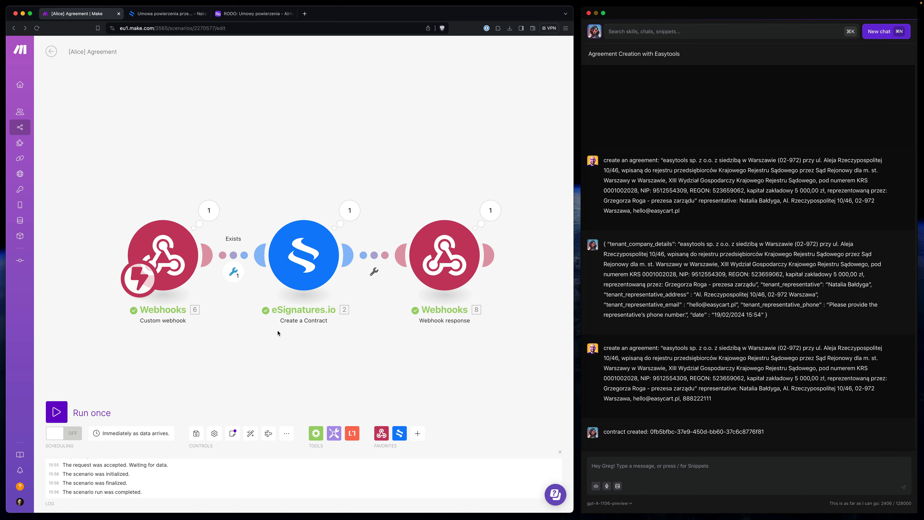
pyautogui.click(712, 367)
pyautogui.moveTo(676, 348); pyautogui.dragTo(679, 379)
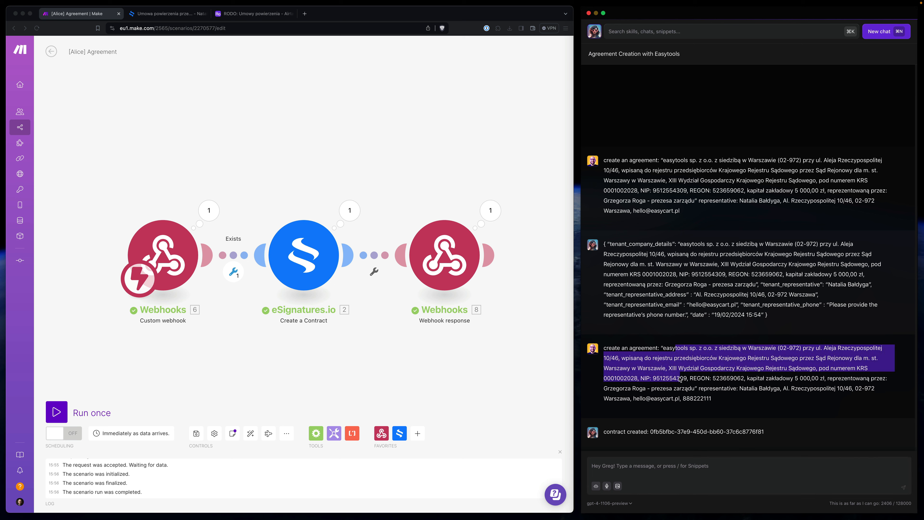
pyautogui.click(719, 387)
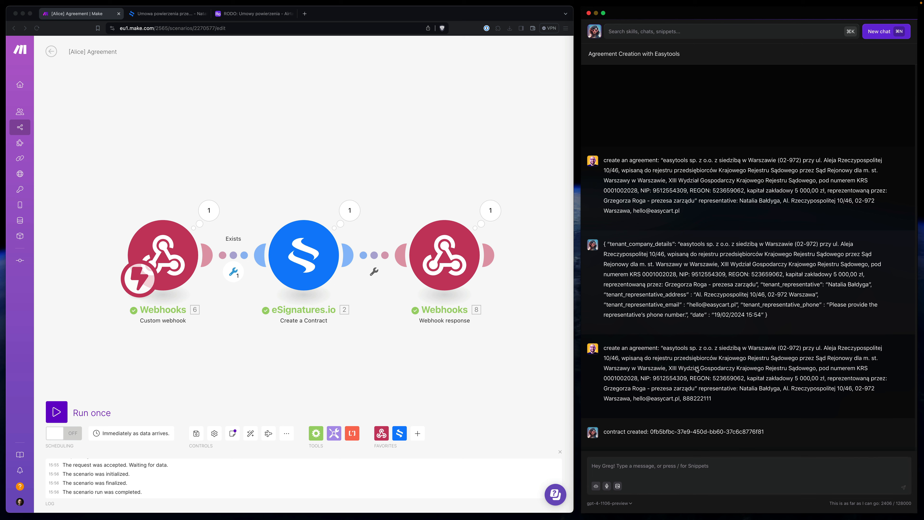
pyautogui.moveTo(664, 350); pyautogui.dragTo(784, 378)
pyautogui.click(680, 353)
pyautogui.moveTo(663, 350); pyautogui.dragTo(715, 351)
pyautogui.click(366, 125)
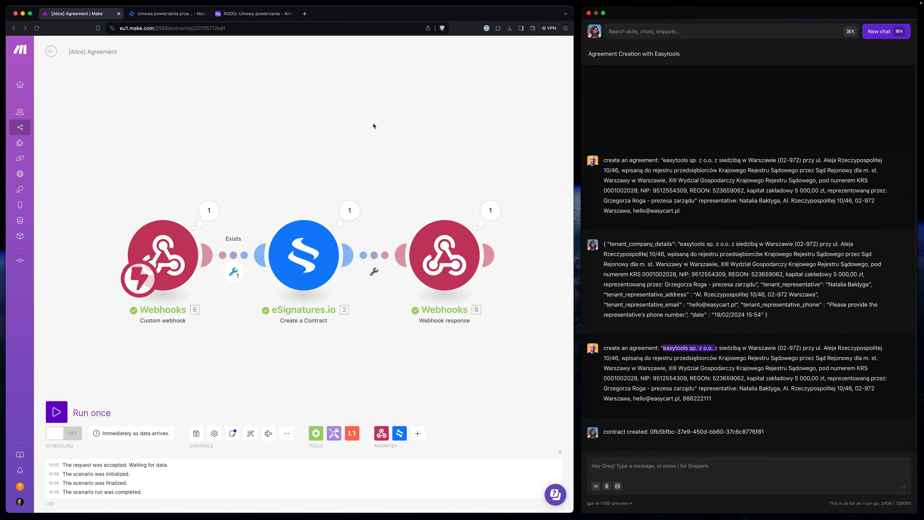
pyautogui.click(373, 126)
pyautogui.write('cle')
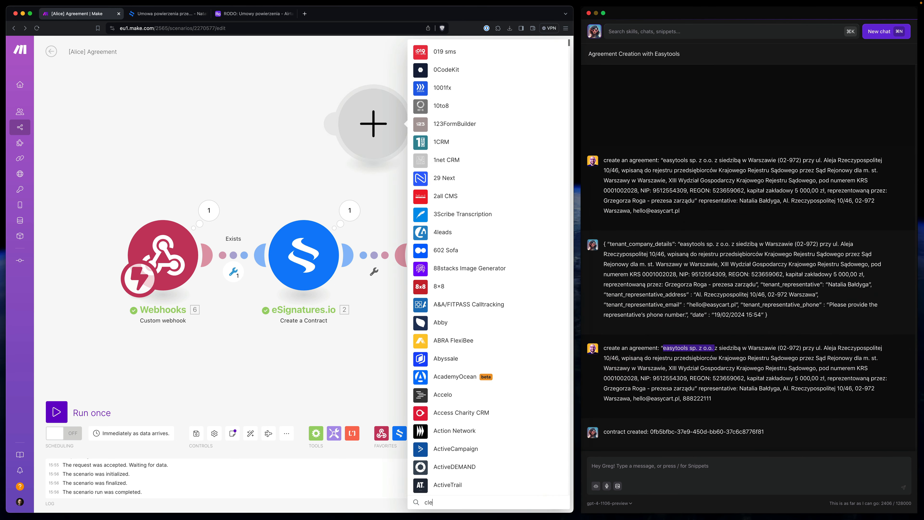
pyautogui.write('ar')
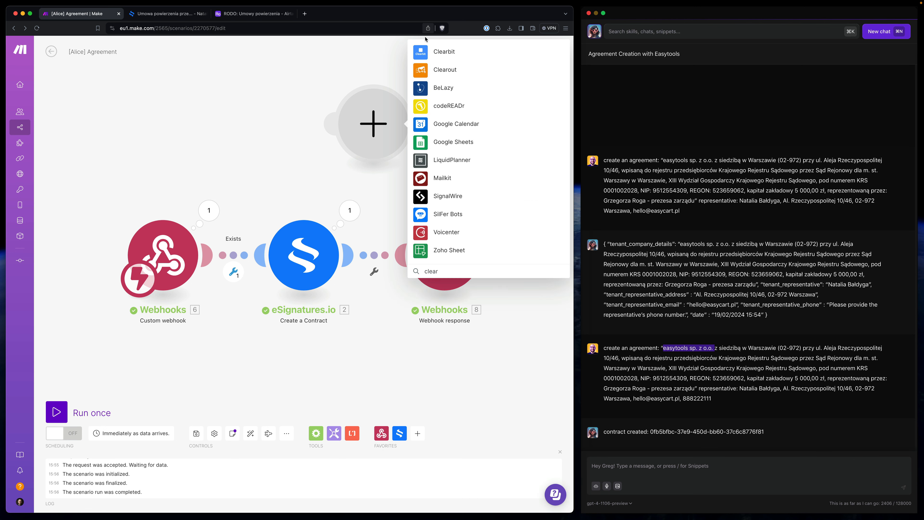
pyautogui.click(433, 51)
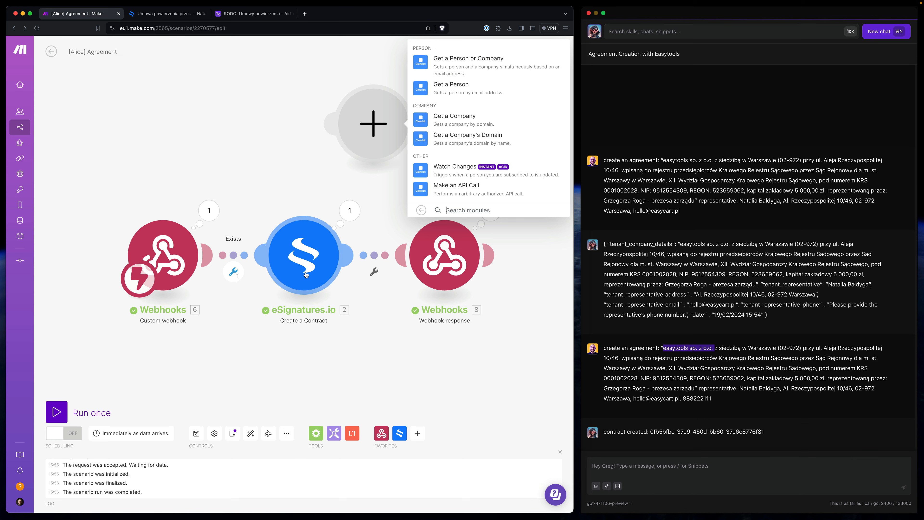
pyautogui.click(286, 126)
pyautogui.rightClick(372, 127)
pyautogui.click(403, 146)
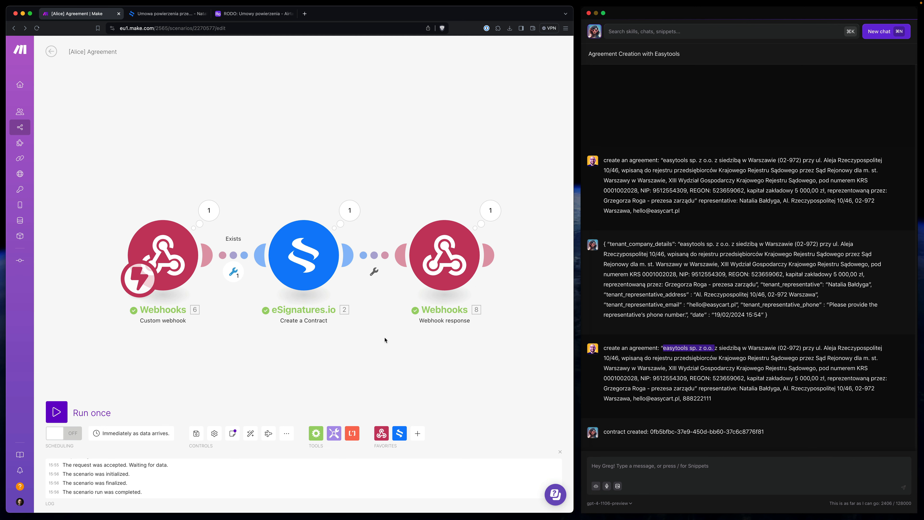
pyautogui.click(655, 410)
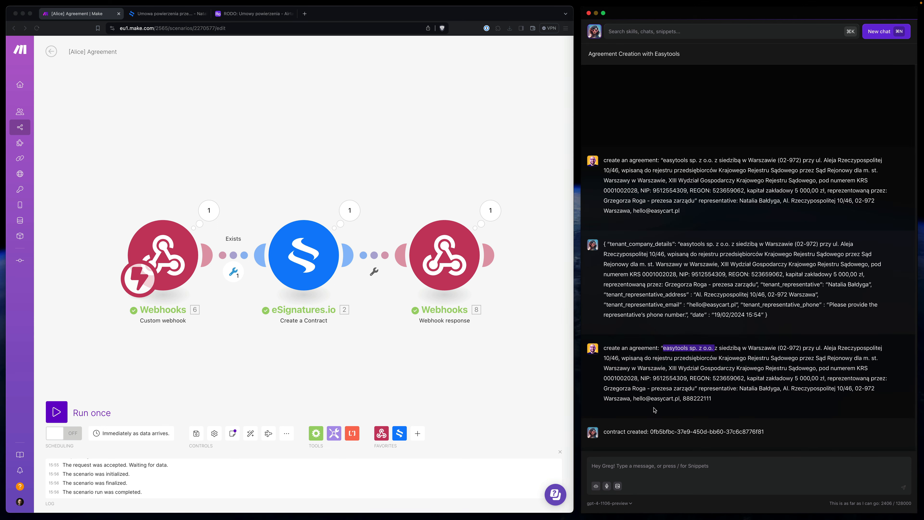